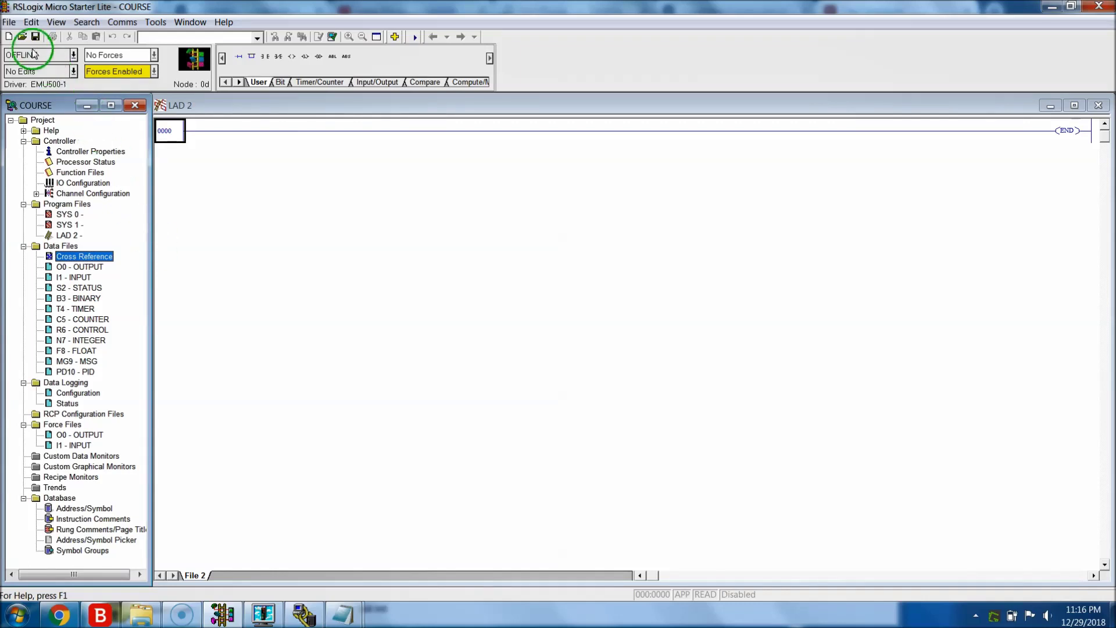
# Save the program as COURSE in My Documents using the RSLogix Files (*.RSS) type.
pyautogui.click(9, 22)
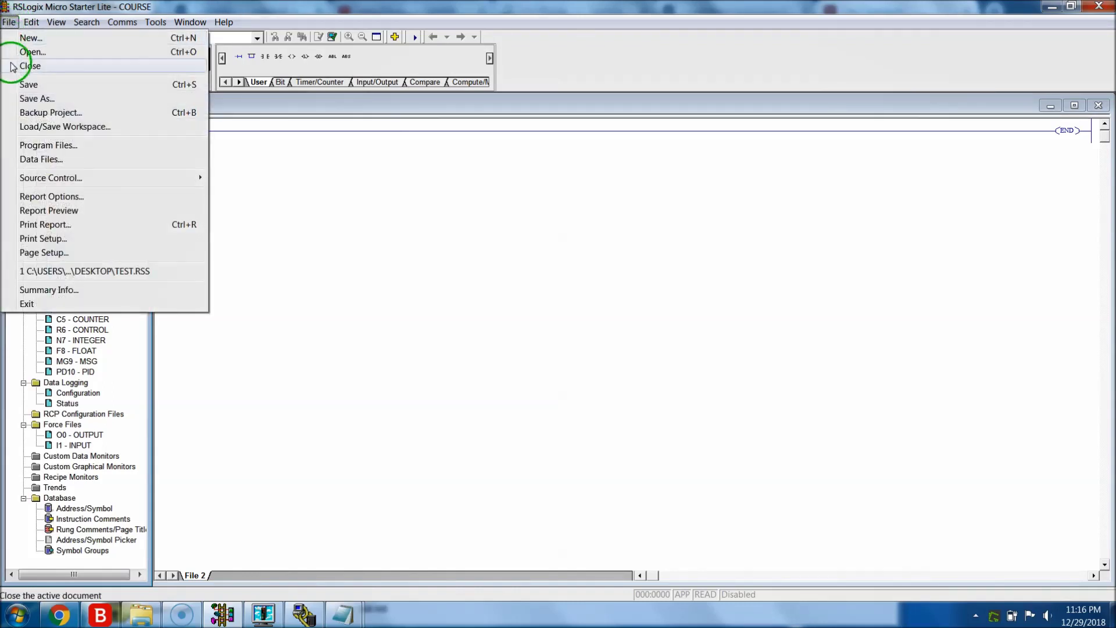
pyautogui.click(35, 98)
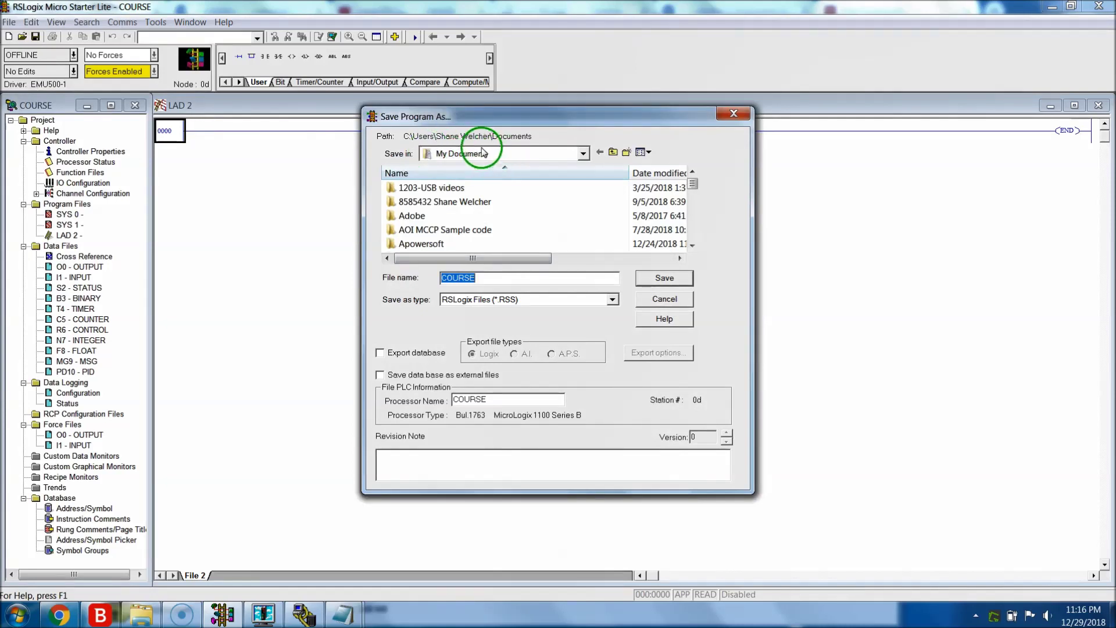
pyautogui.click(654, 281)
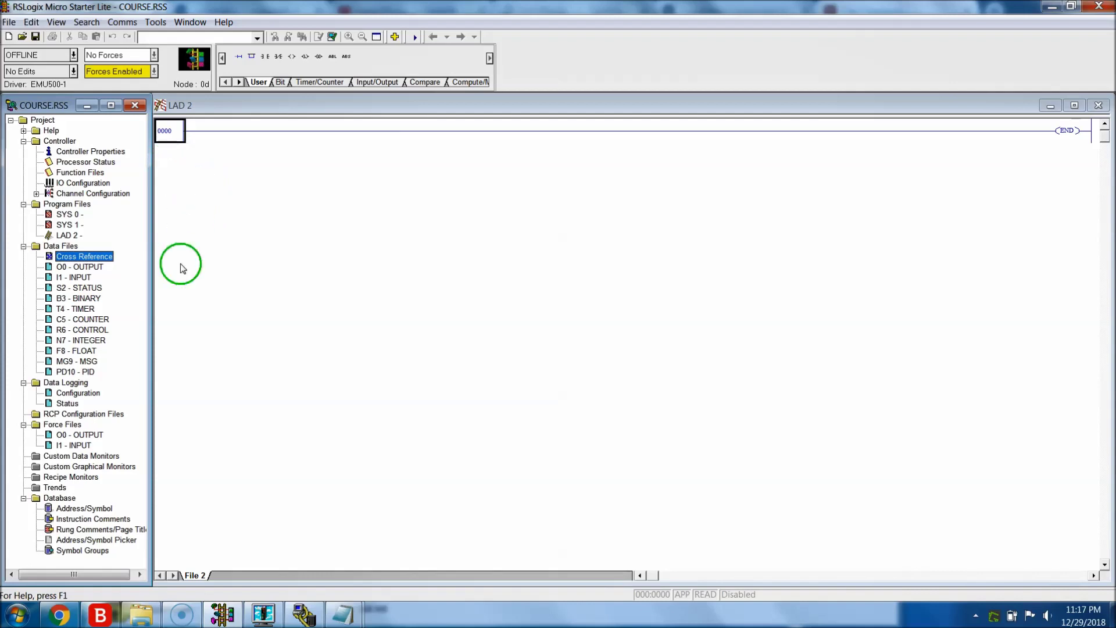
# Switch to RSLogix Emulate500 and locate its shortcut in the Rockwell Software program group.
pyautogui.click(265, 617)
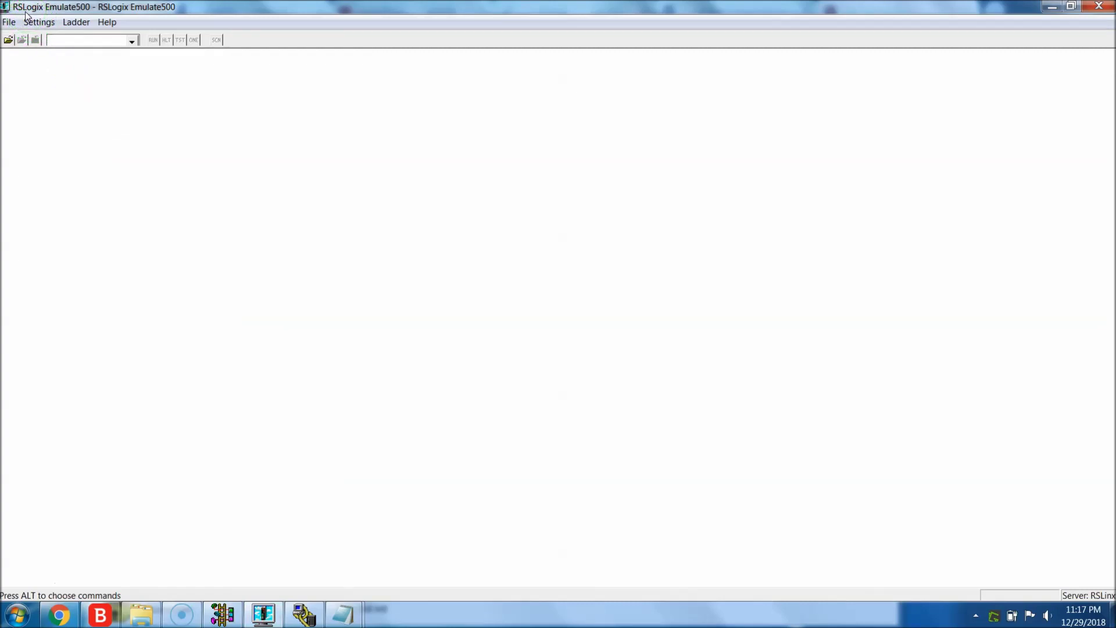
pyautogui.click(20, 617)
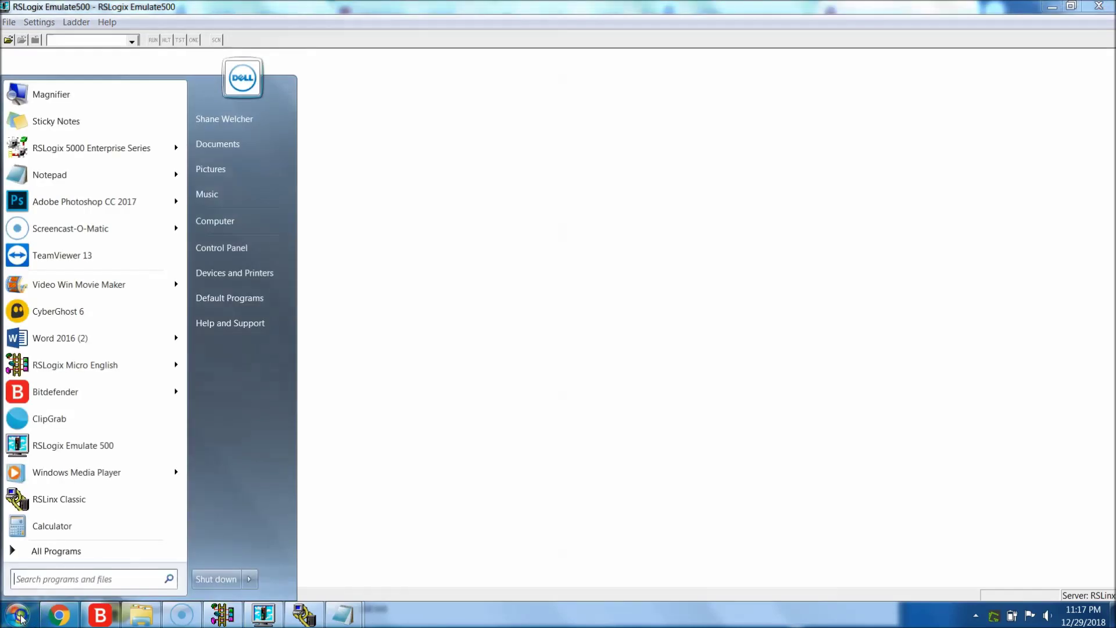
pyautogui.click(36, 555)
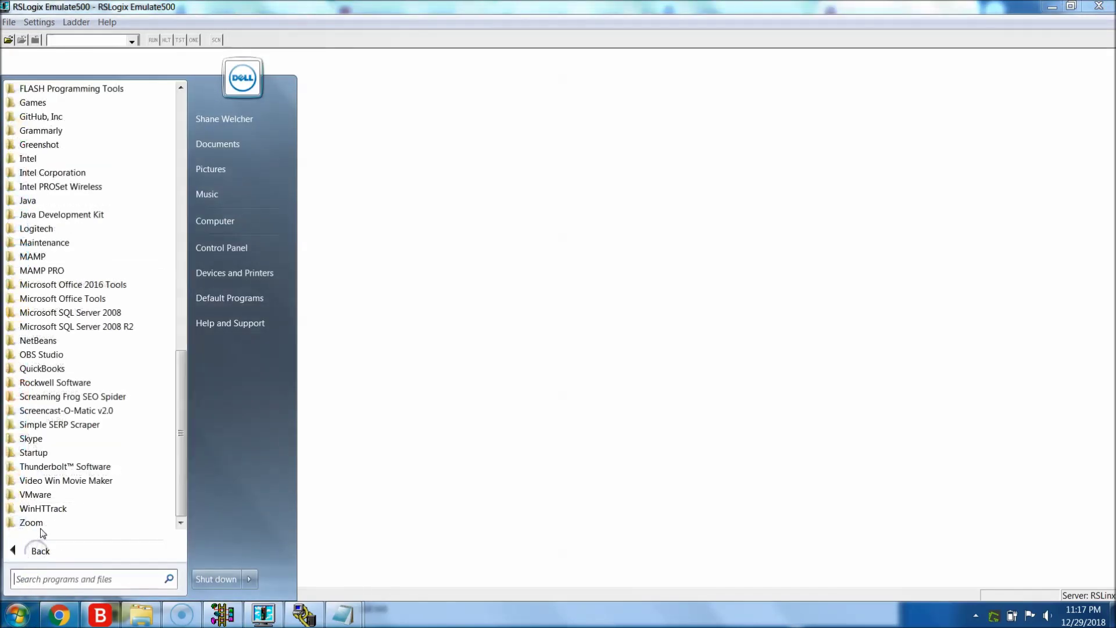
pyautogui.click(85, 448)
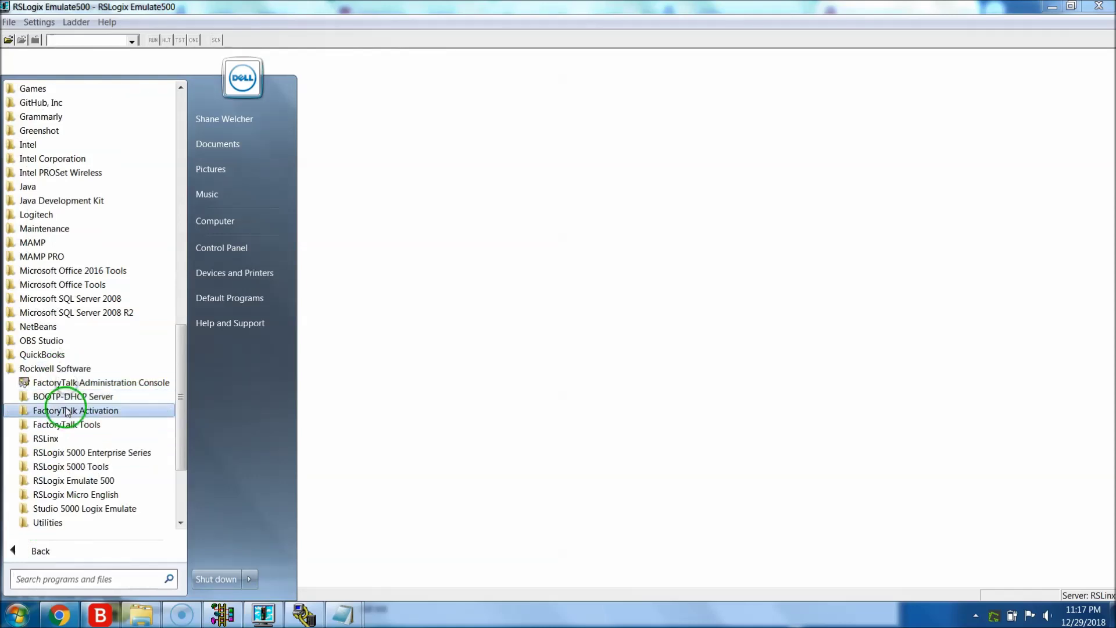
pyautogui.click(90, 481)
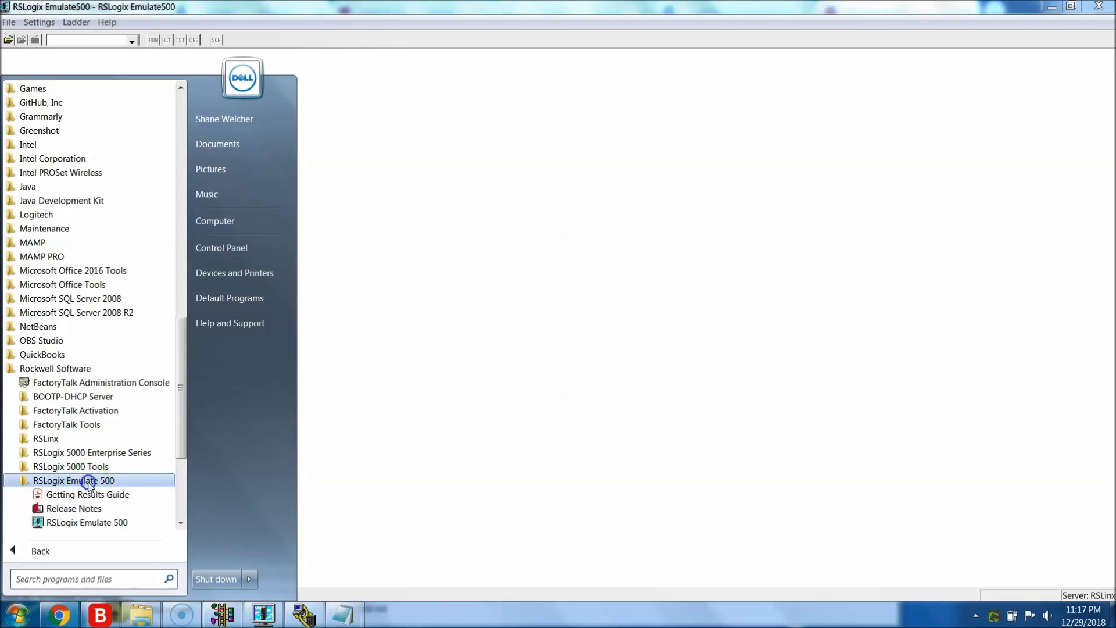
pyautogui.click(104, 523)
pyautogui.click(430, 464)
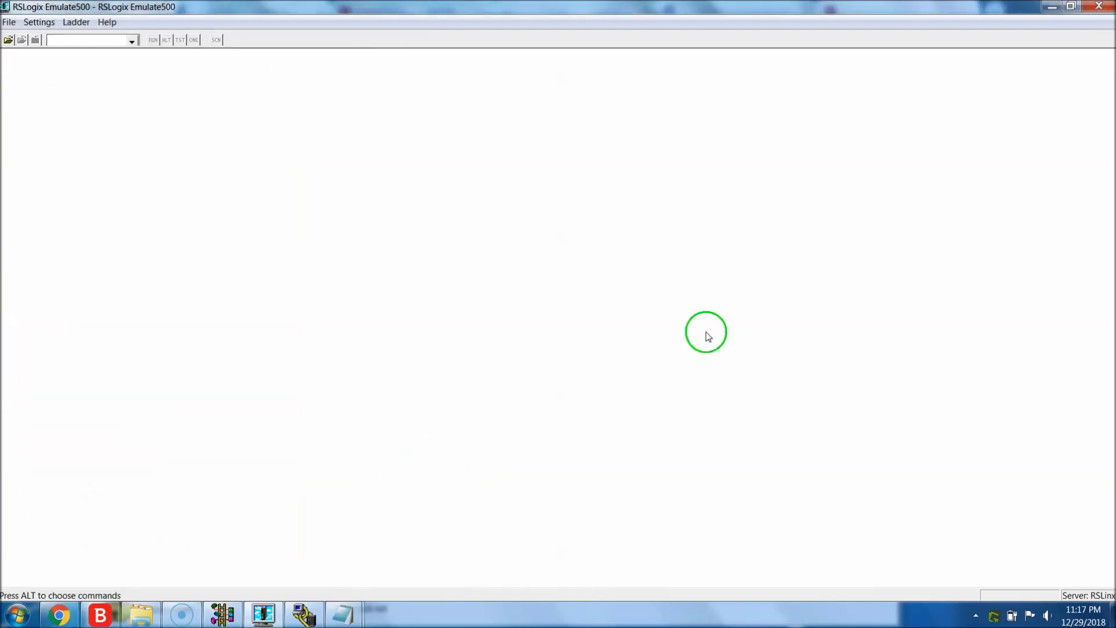
# Close and relaunch RSLogix Emulate 500, dismiss its startup warning, and move its window over the middle of the ladder workspace.
pyautogui.click(1098, 6)
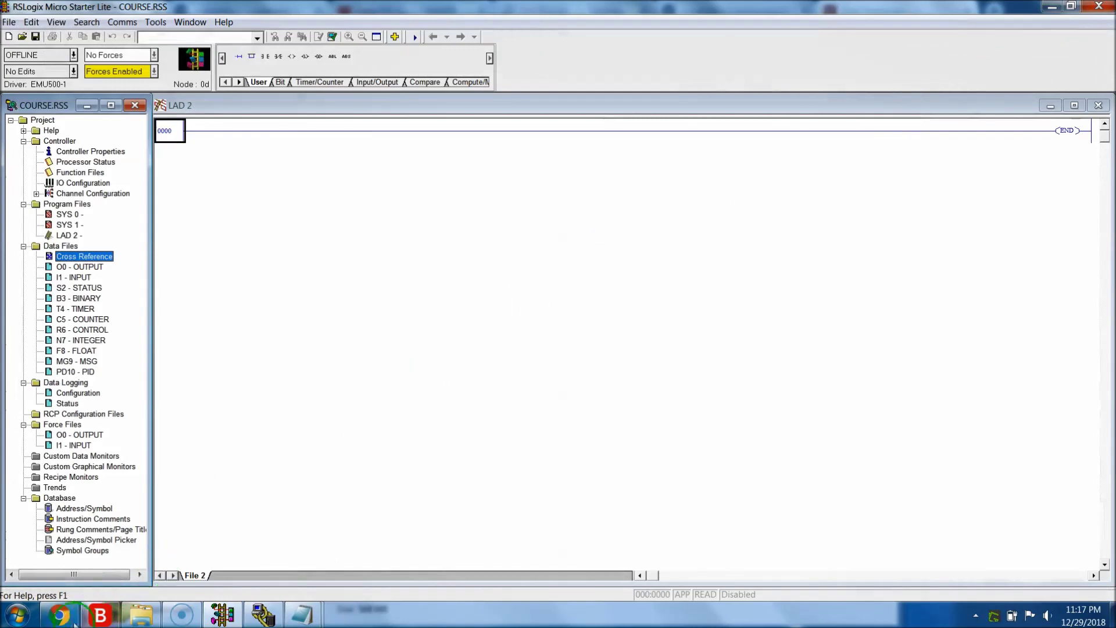
pyautogui.click(23, 616)
pyautogui.click(26, 550)
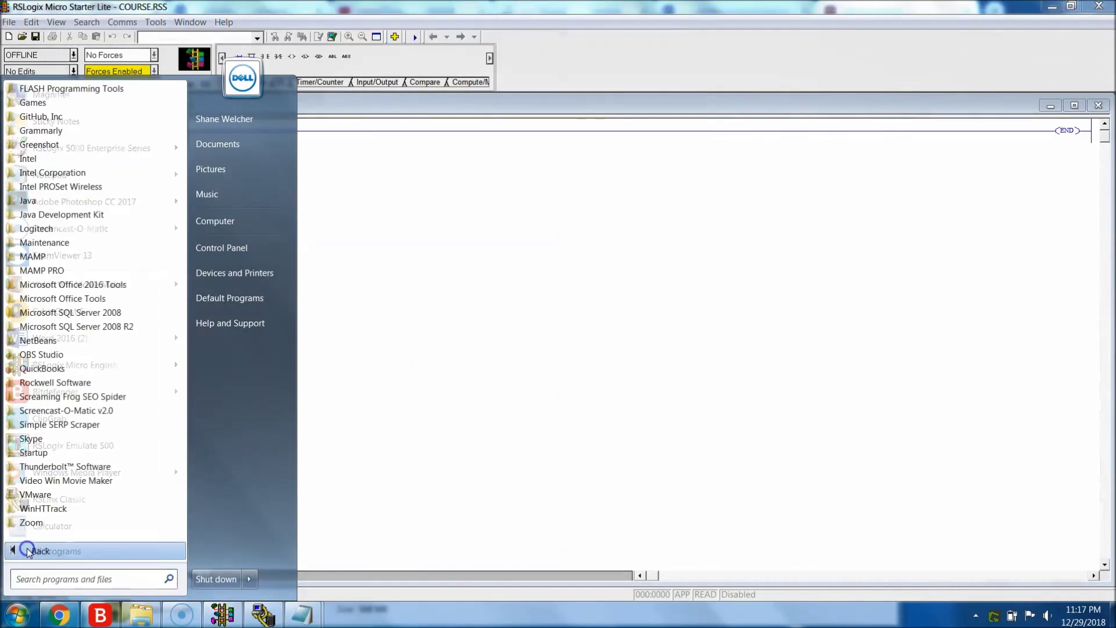
pyautogui.click(74, 452)
pyautogui.click(93, 383)
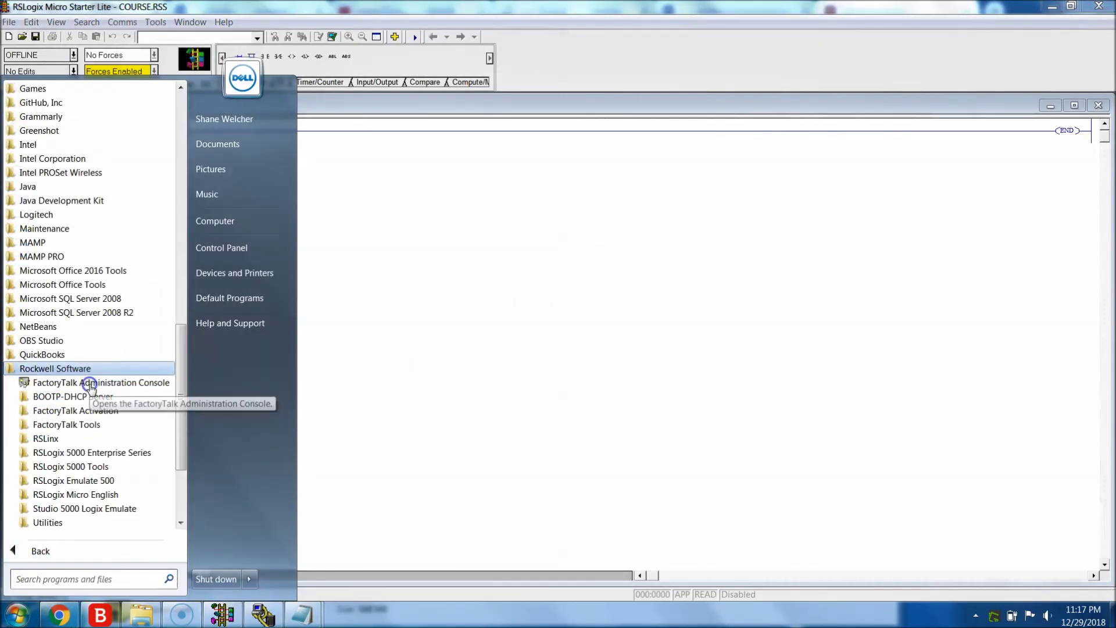
pyautogui.click(93, 480)
pyautogui.click(95, 522)
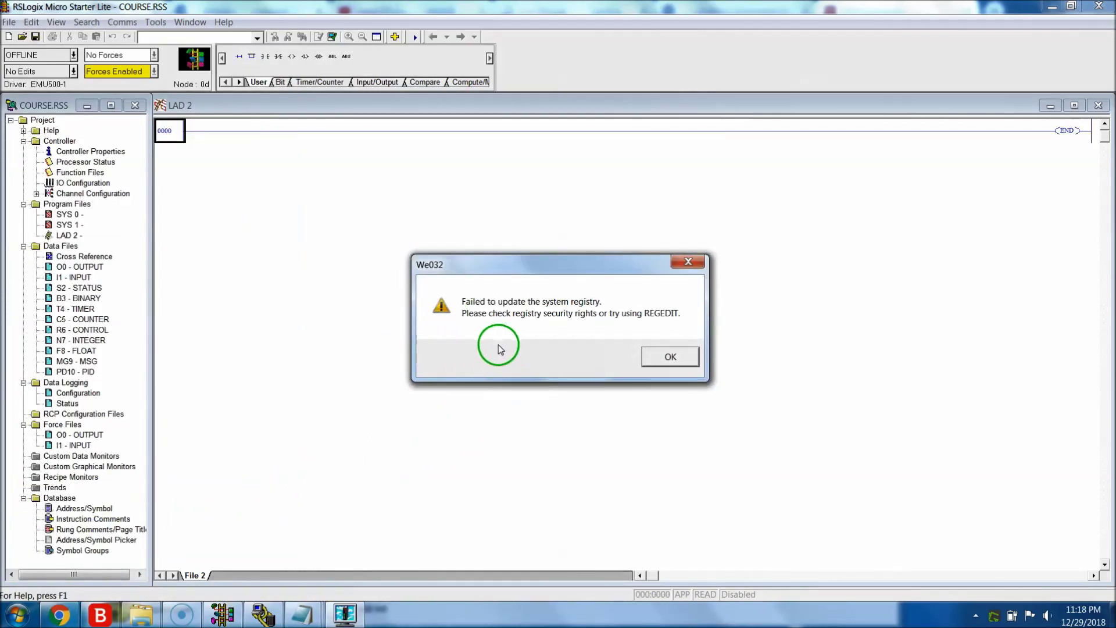
pyautogui.click(660, 362)
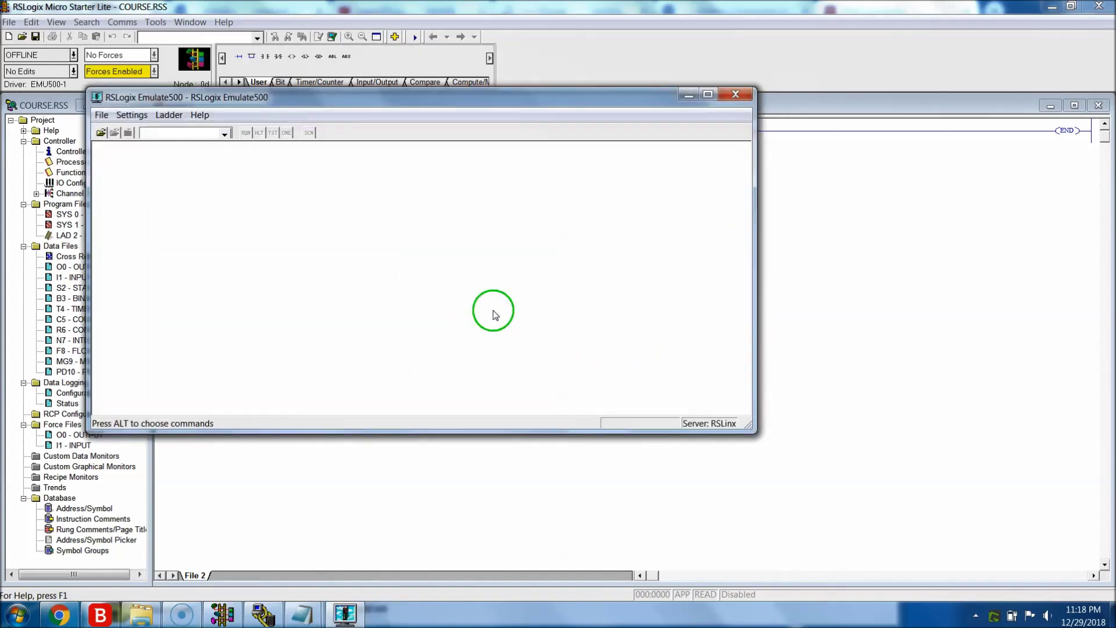
pyautogui.moveTo(539, 96); pyautogui.dragTo(667, 160)
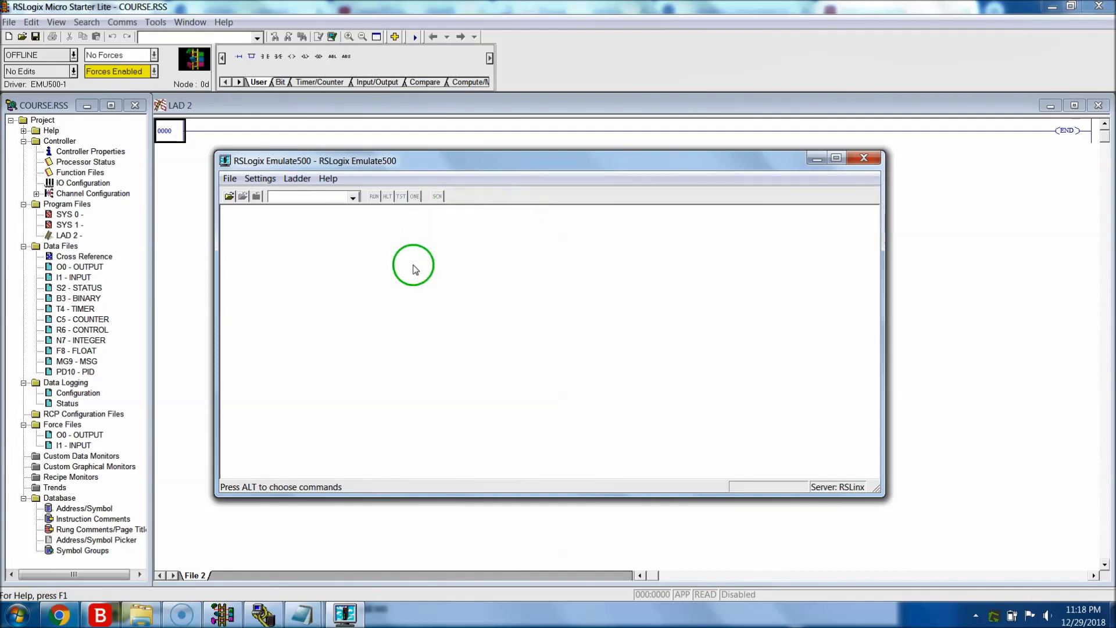
pyautogui.click(371, 258)
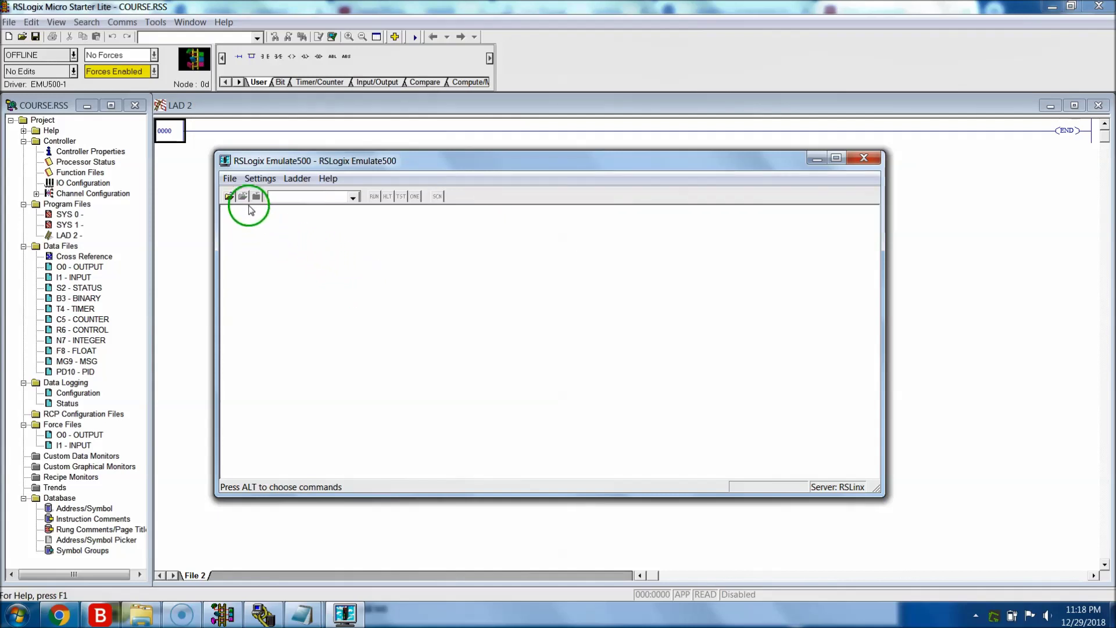
# Try to find the saved COURSE program for emulation by browsing the Desktop locations and the OS (C:) drive.
pyautogui.click(230, 179)
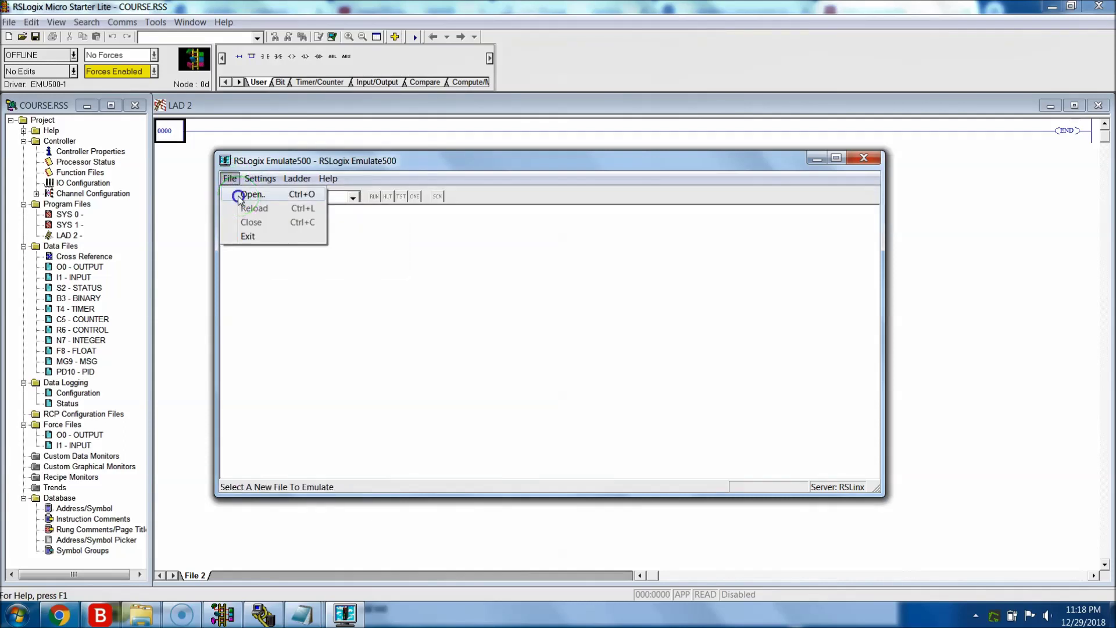
pyautogui.click(250, 194)
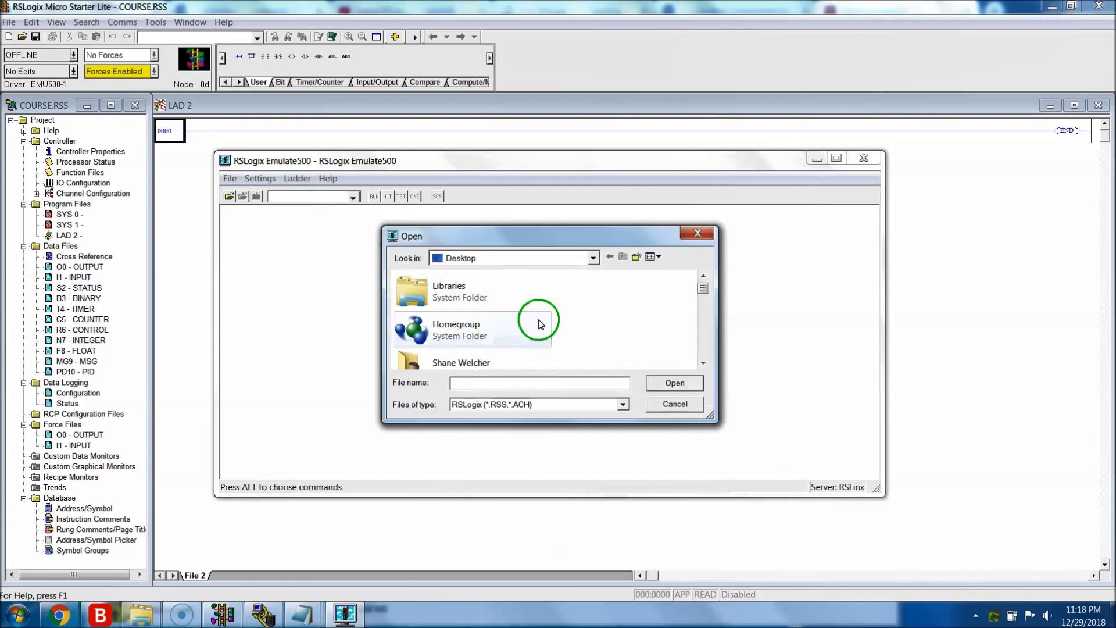
pyautogui.click(595, 258)
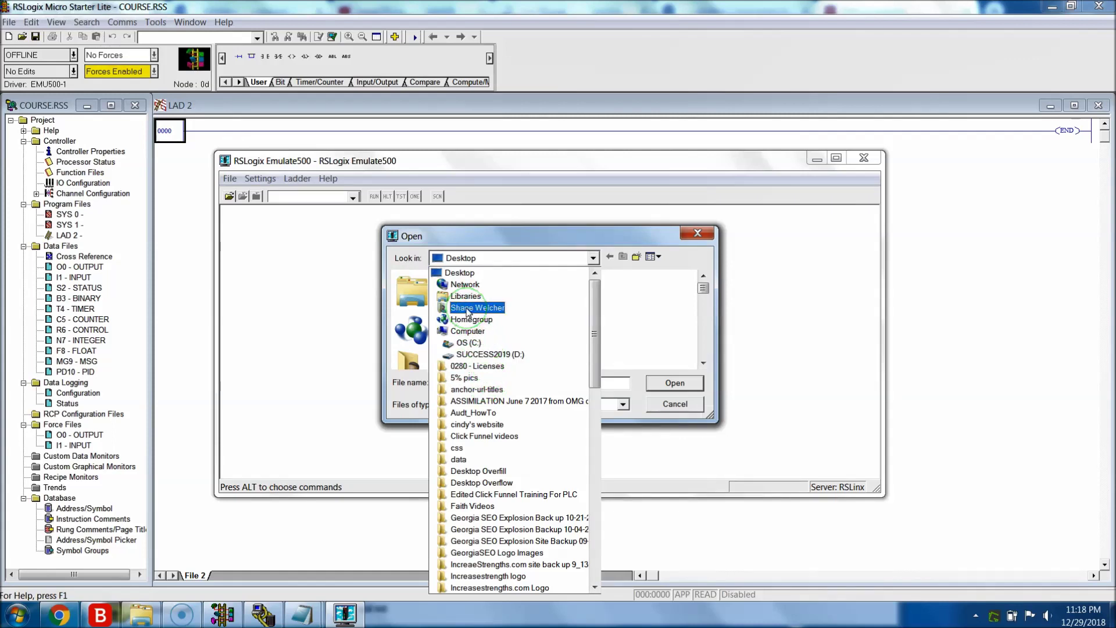
pyautogui.click(663, 323)
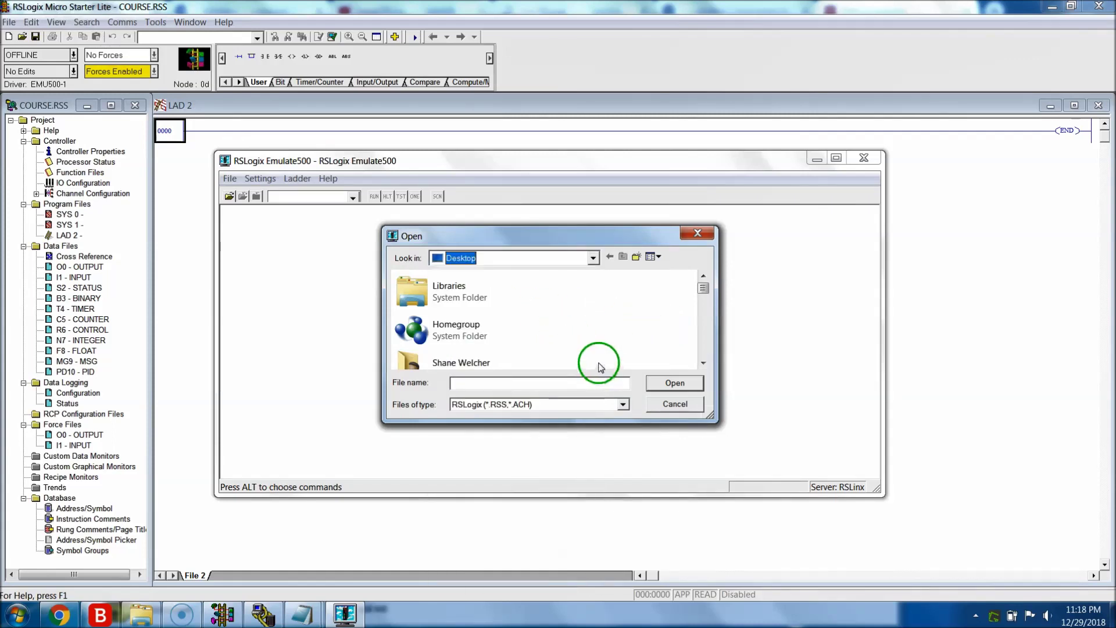
pyautogui.click(593, 258)
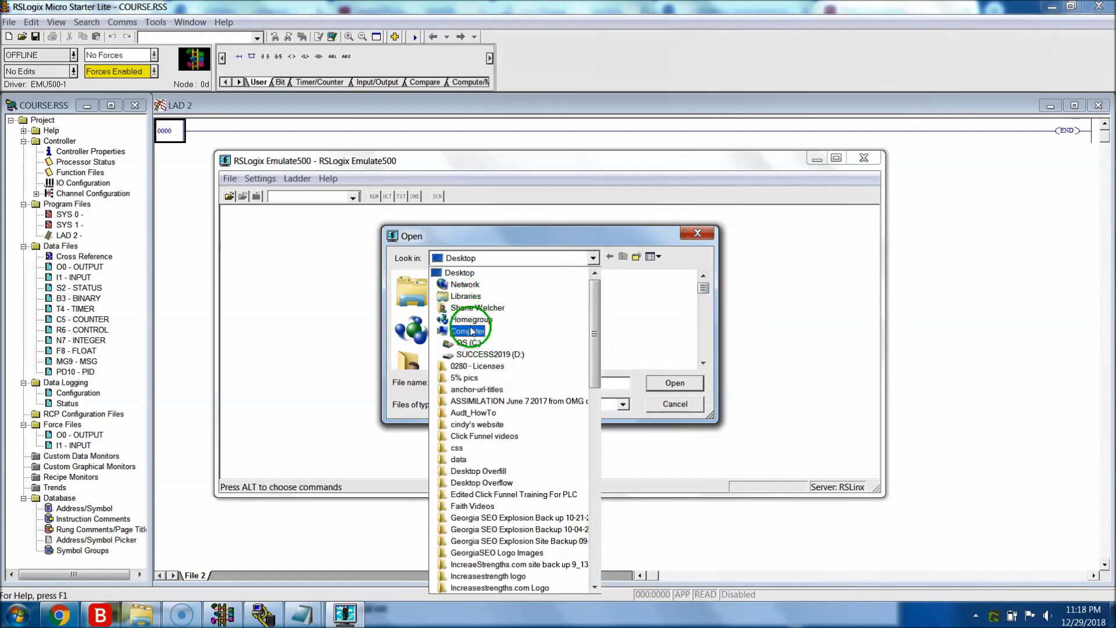
pyautogui.scroll(-2, 483, 358)
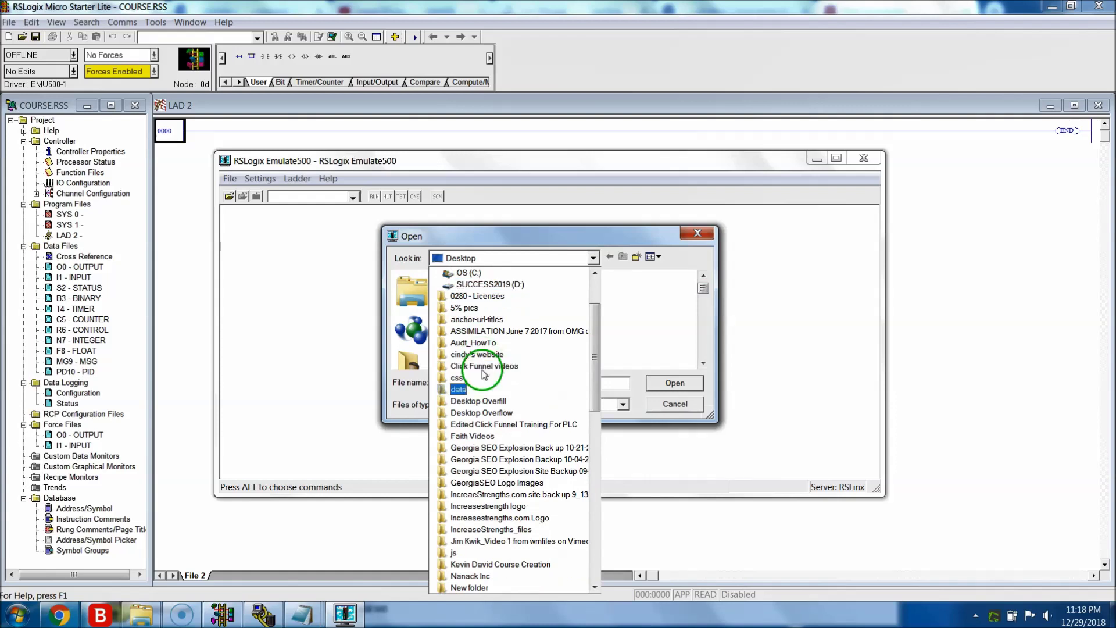
pyautogui.click(636, 314)
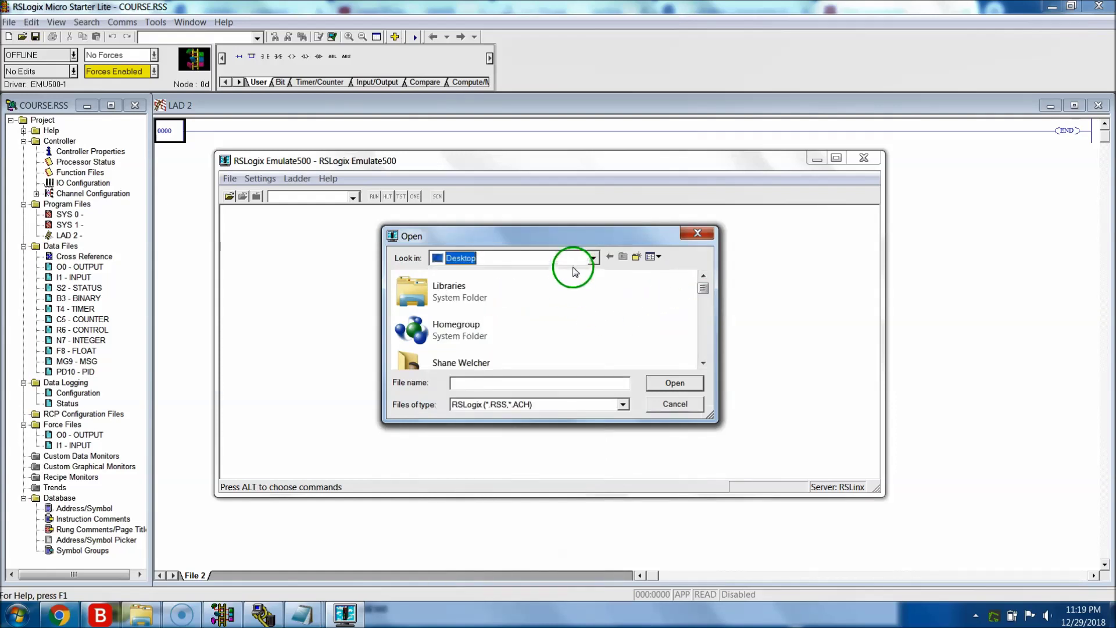
pyautogui.click(594, 259)
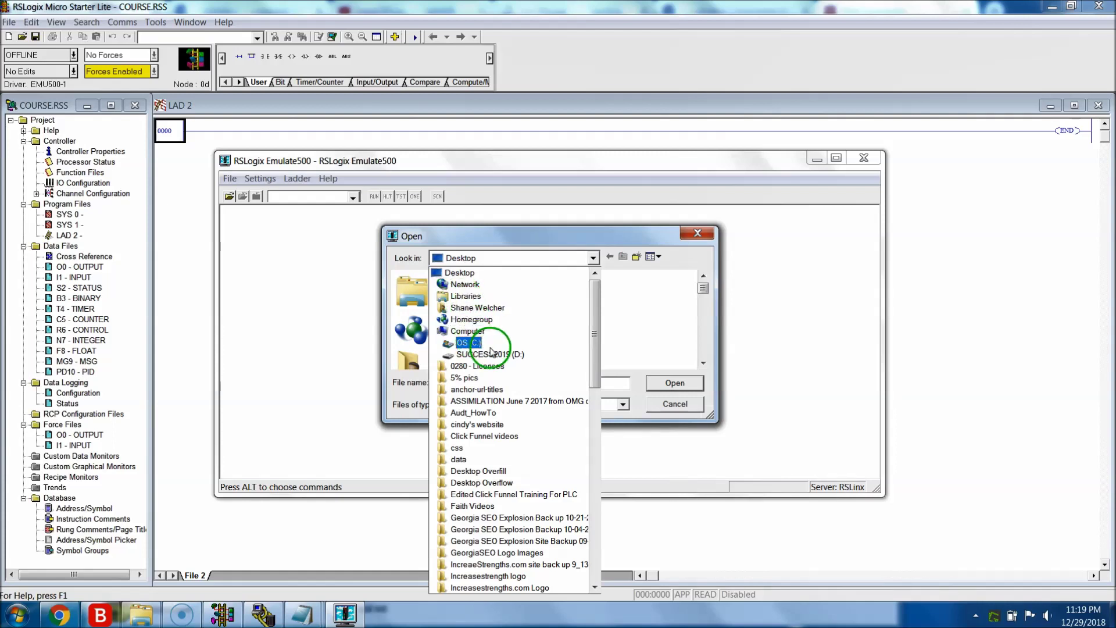
pyautogui.click(469, 343)
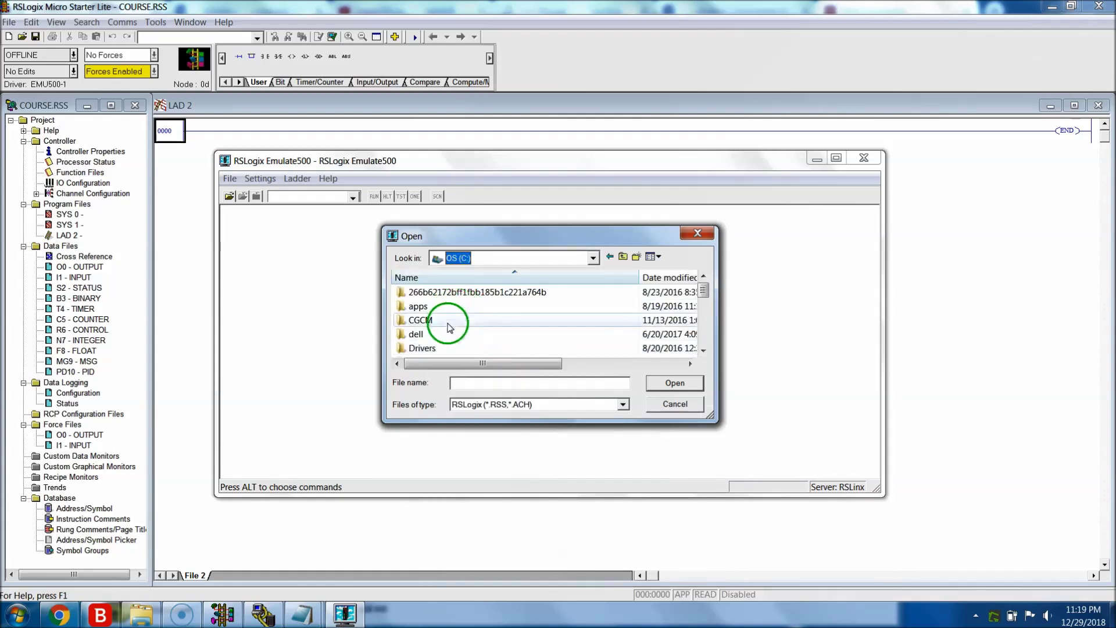
pyautogui.click(704, 332)
pyautogui.click(703, 337)
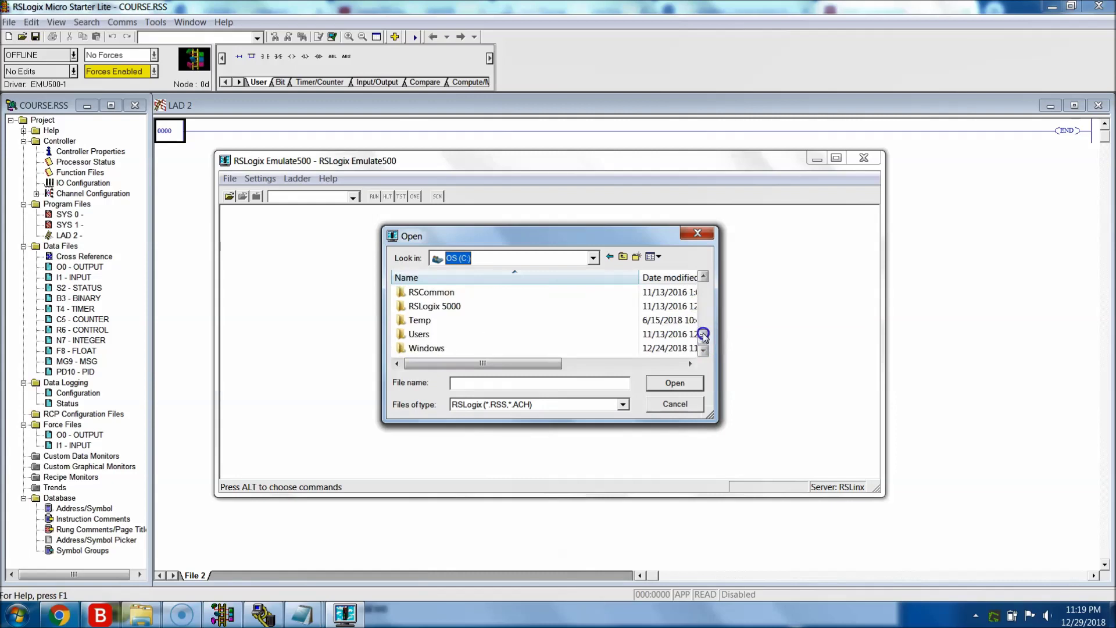
pyautogui.click(675, 403)
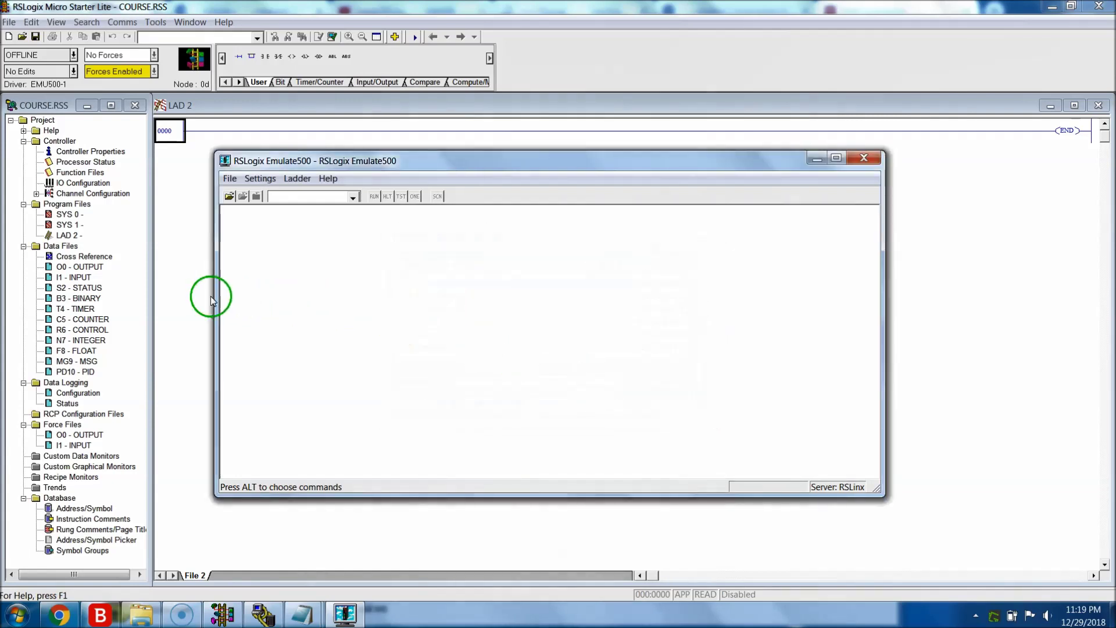
# Switch to RSLogix Micro and check which folder COURSE is saved in, without saving it again.
pyautogui.click(9, 21)
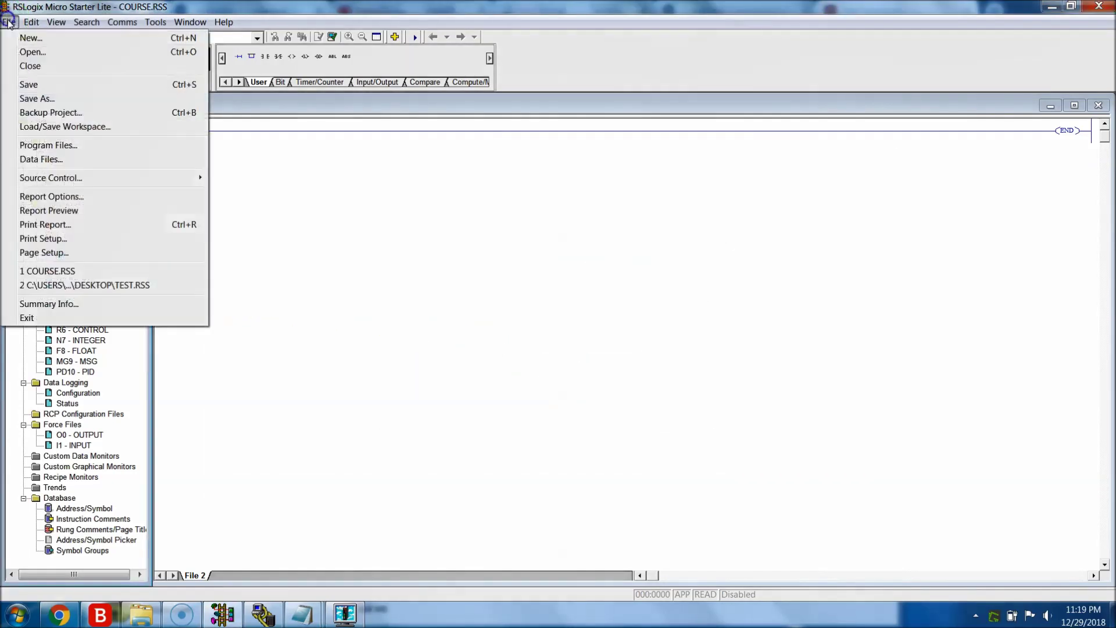
pyautogui.click(37, 98)
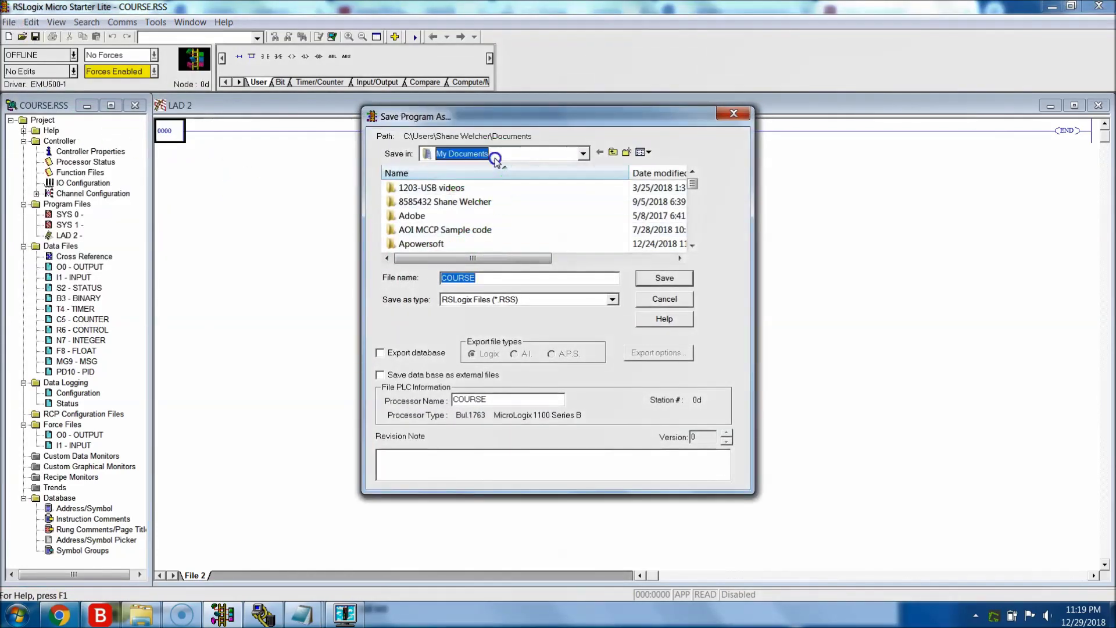
pyautogui.click(512, 154)
pyautogui.click(584, 168)
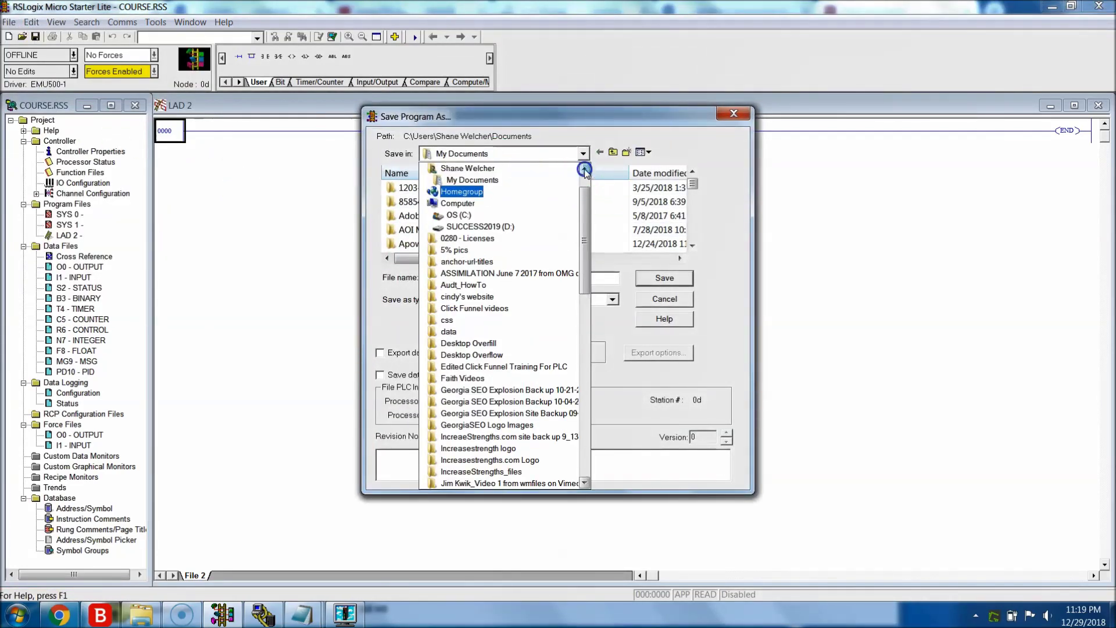
pyautogui.click(584, 169)
pyautogui.click(755, 254)
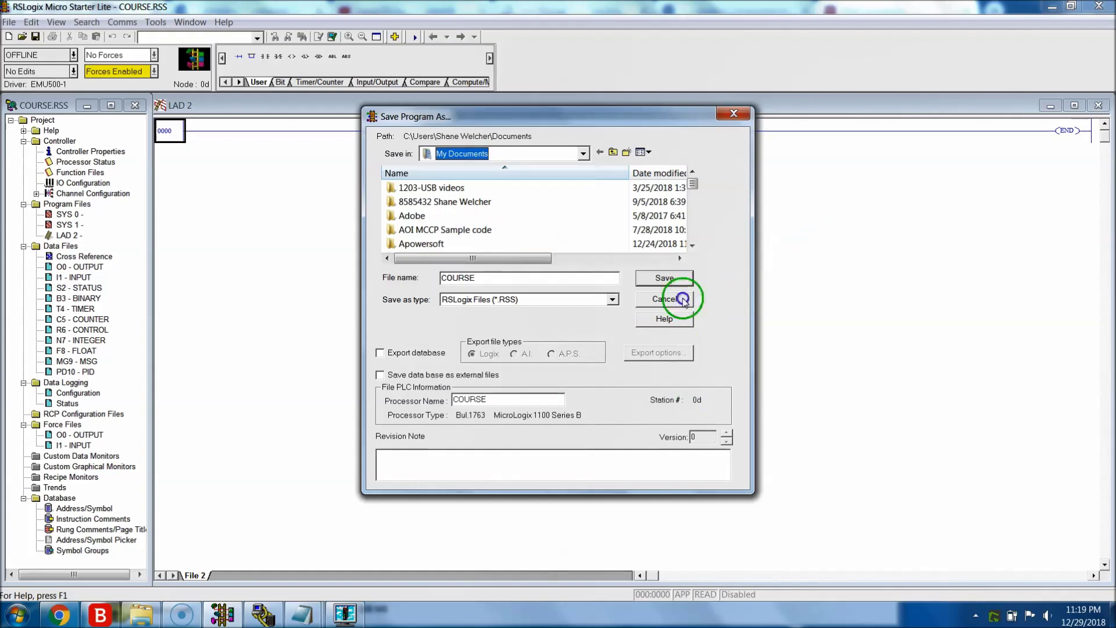
pyautogui.click(733, 113)
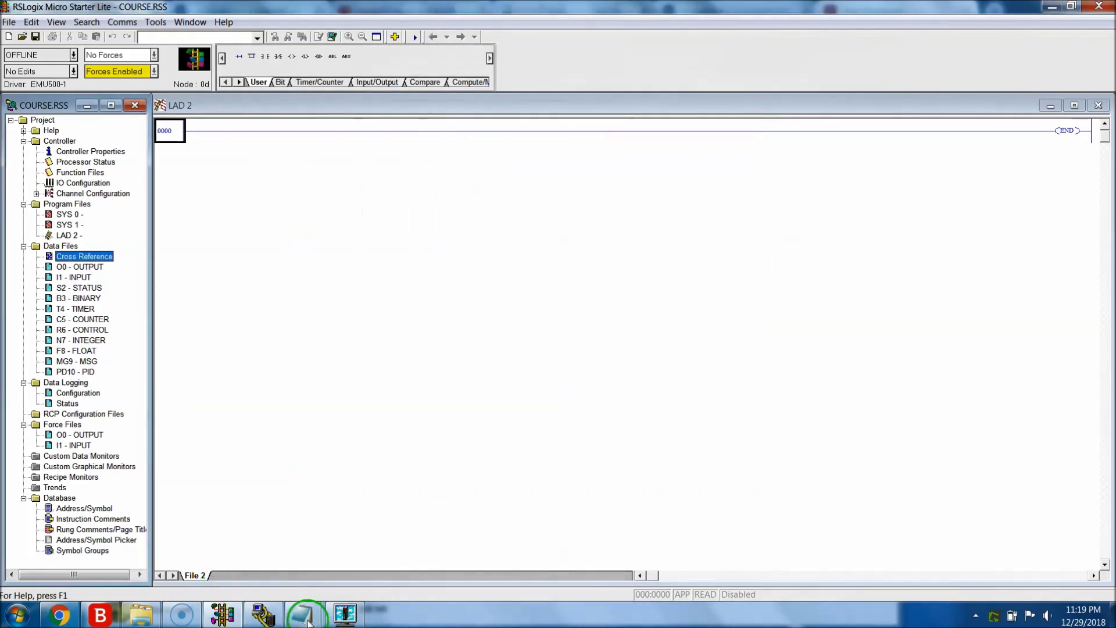
# Switch to RSLogix Emulate500 and browse for a new file to emulate in the My Documents folder of the user's profile.
pyautogui.click(344, 614)
pyautogui.click(231, 179)
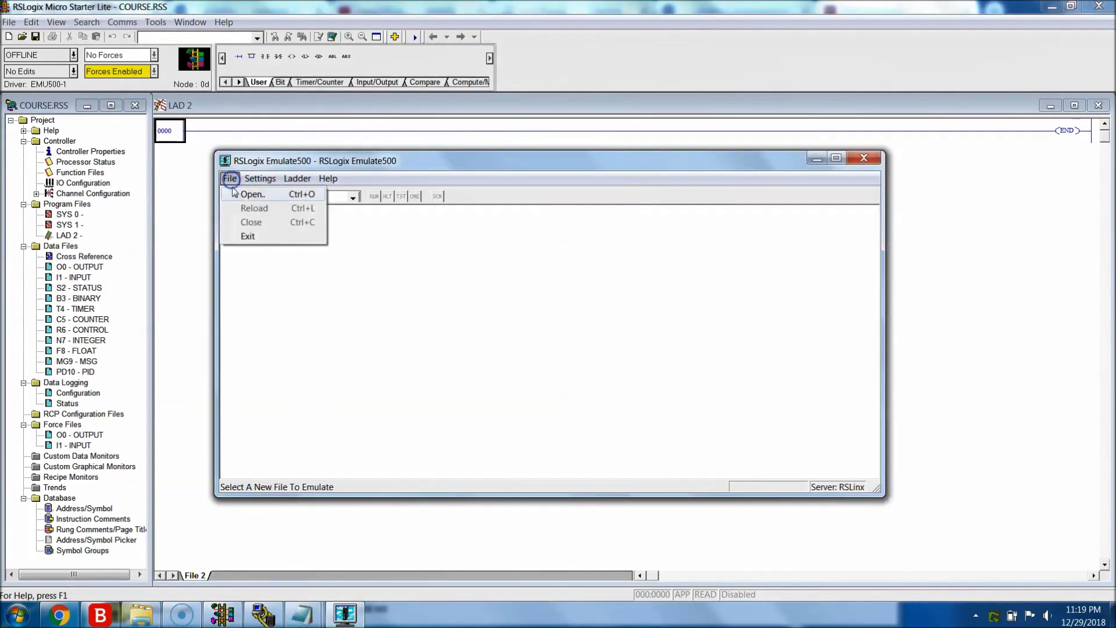
pyautogui.click(254, 194)
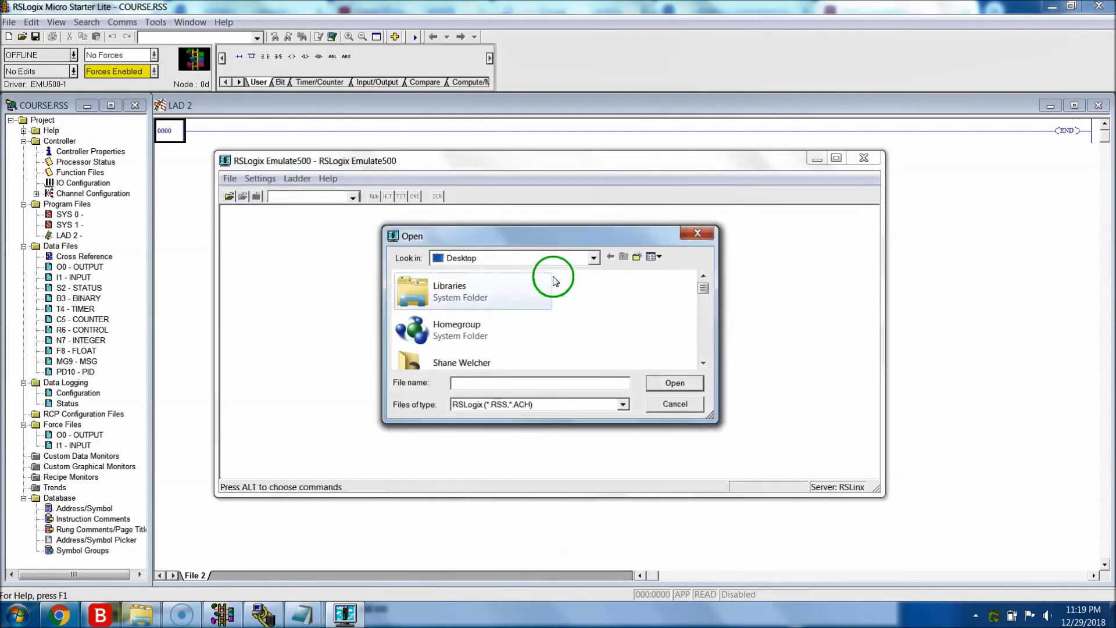
pyautogui.click(594, 258)
pyautogui.click(705, 343)
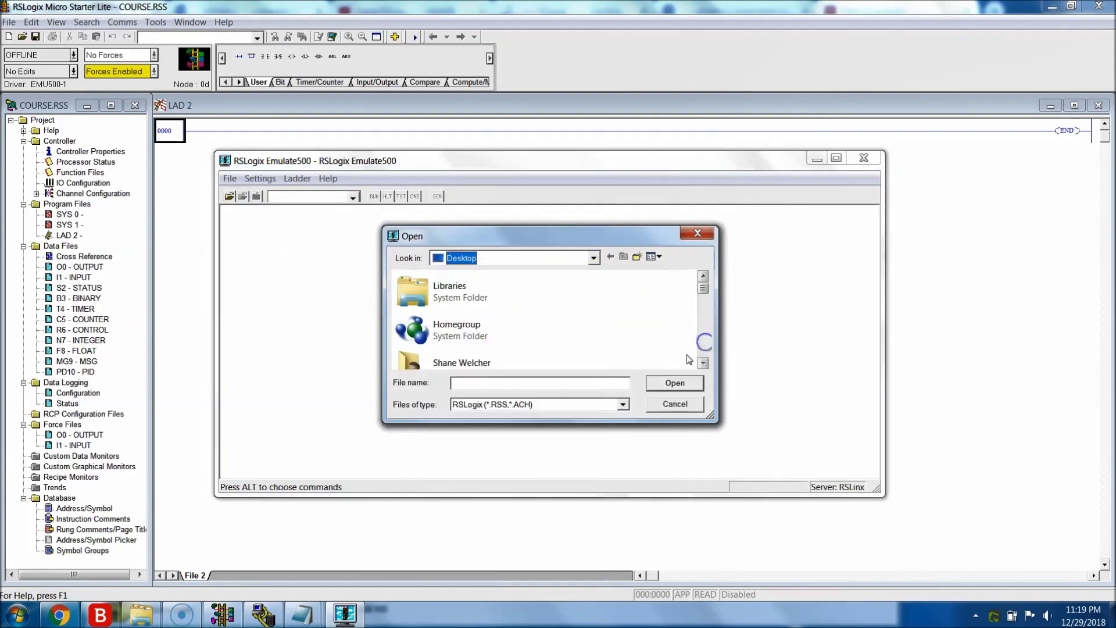
pyautogui.click(459, 362)
pyautogui.click(704, 362)
pyautogui.doubleClick(459, 319)
pyautogui.click(507, 314)
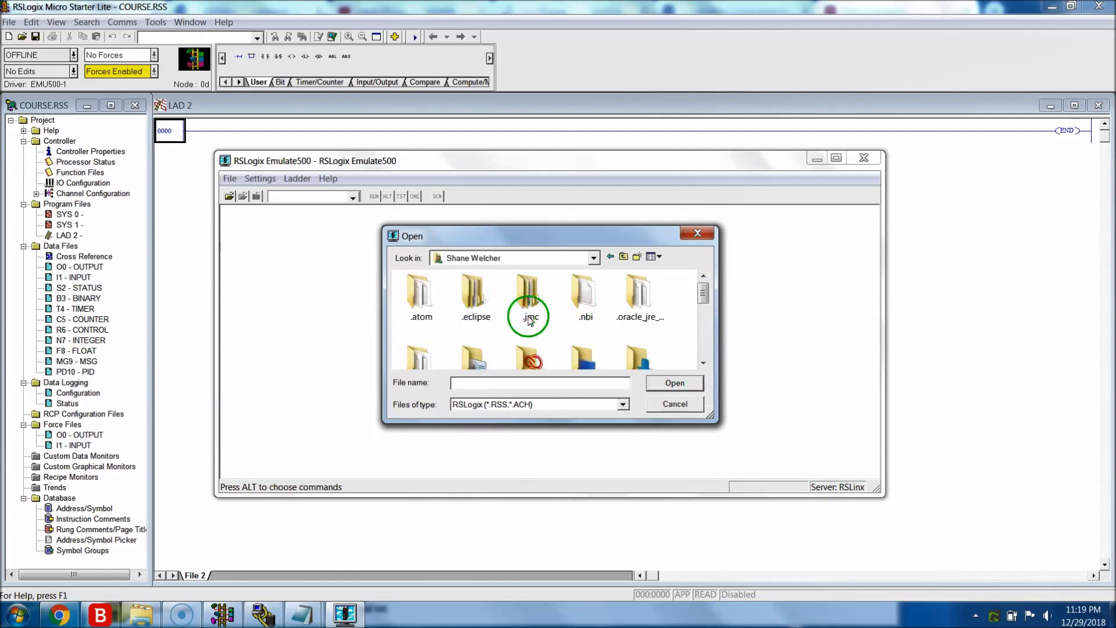
pyautogui.click(704, 363)
pyautogui.click(704, 364)
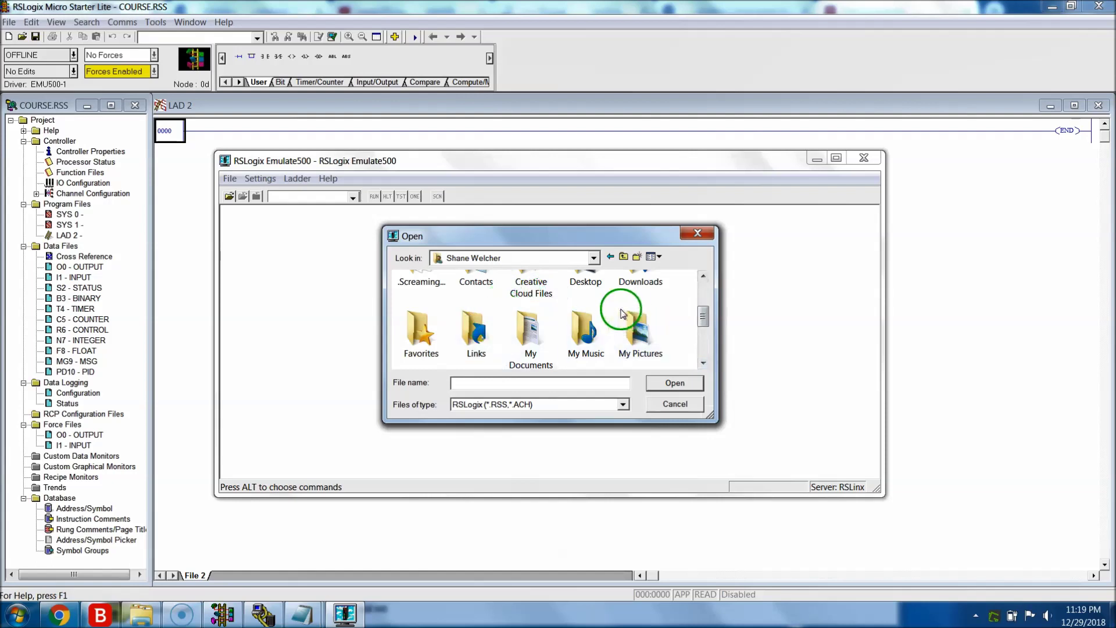
pyautogui.doubleClick(540, 342)
# Try to open COURSE.RSS from My Documents for emulation and dismiss the resulting message.
pyautogui.scroll(-10, 509, 323)
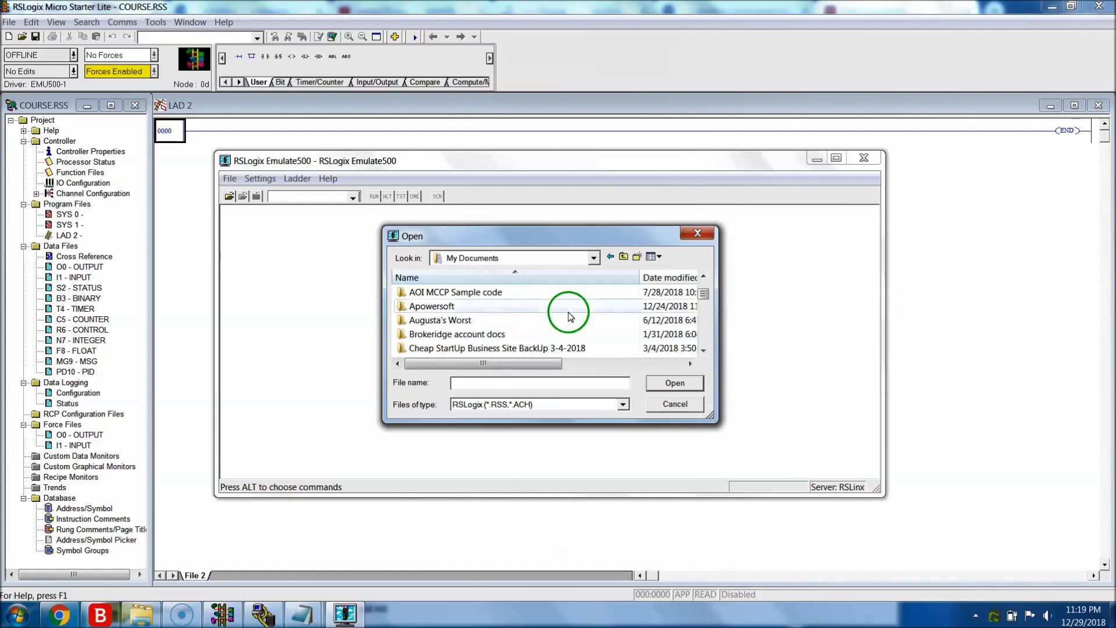
pyautogui.scroll(-1, 572, 317)
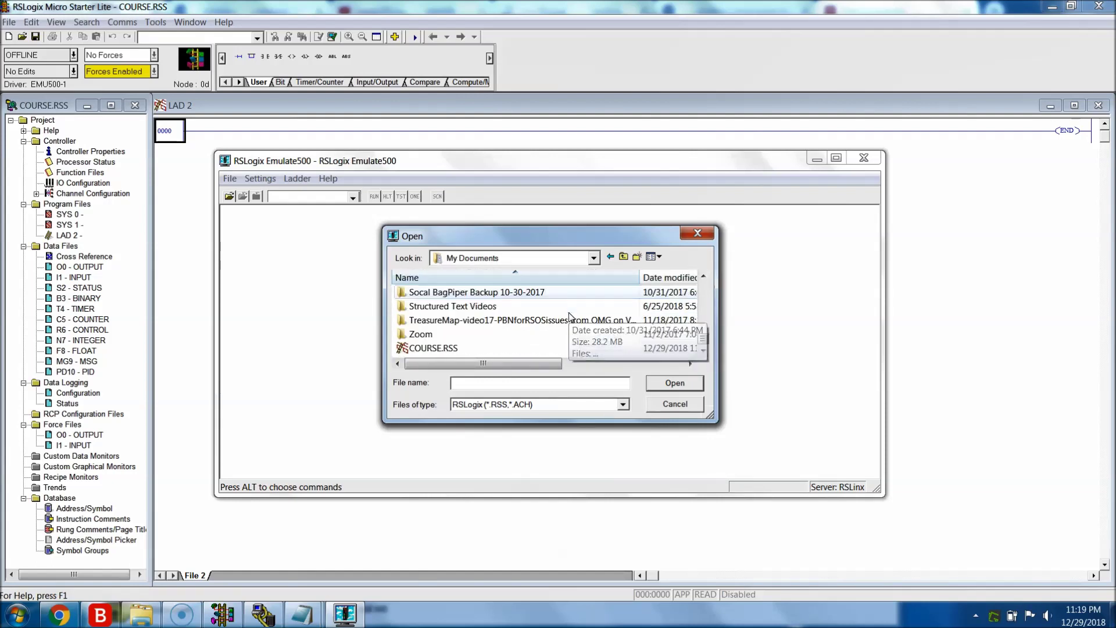
pyautogui.click(434, 349)
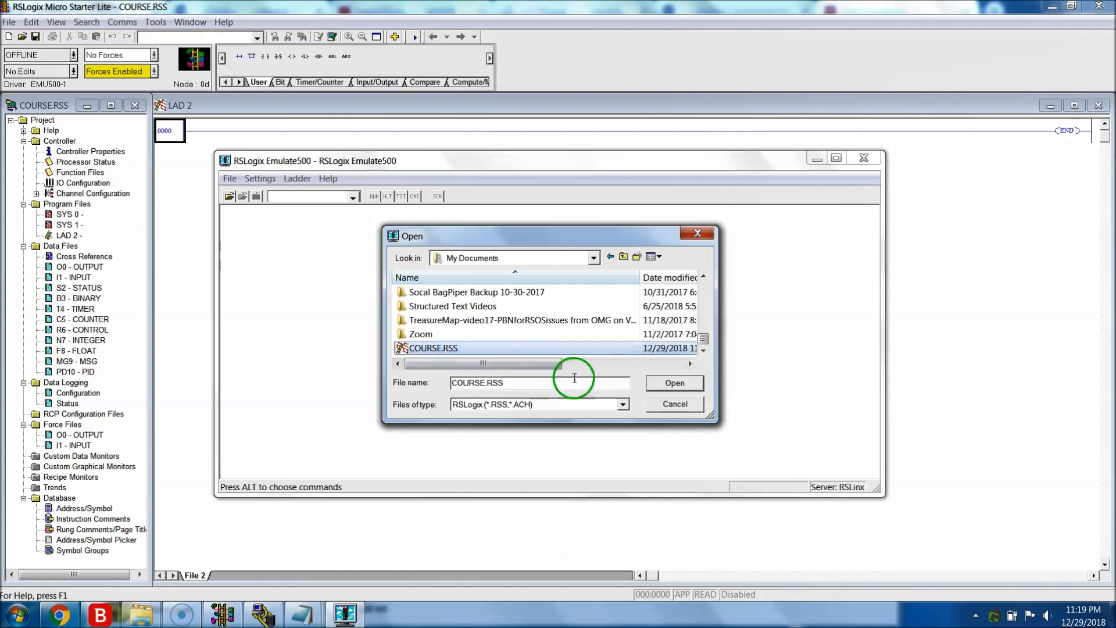
pyautogui.click(677, 384)
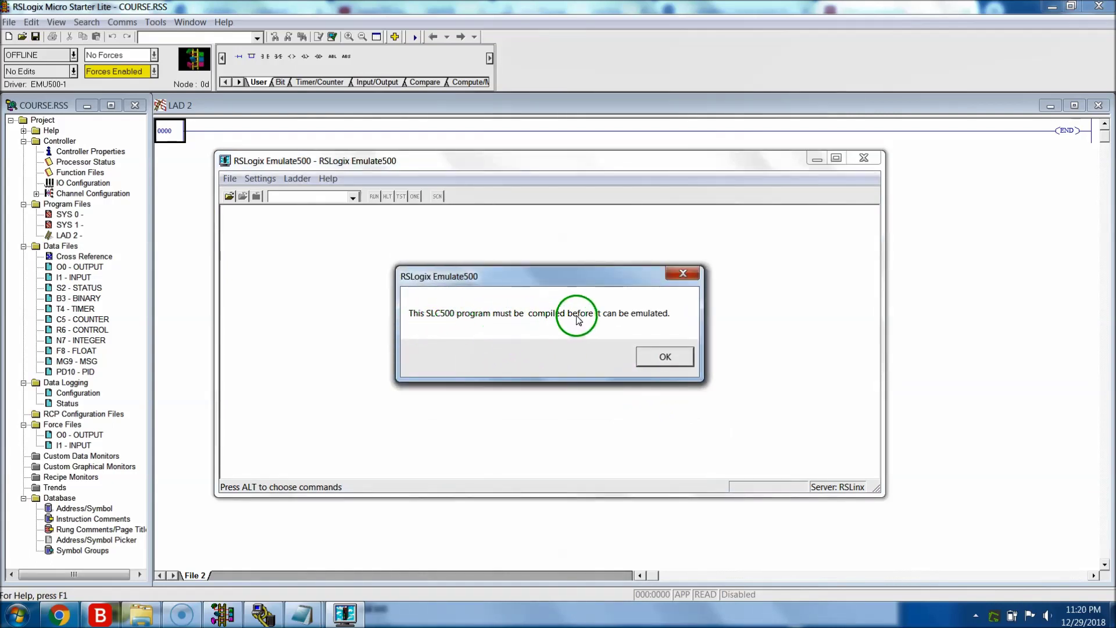
pyautogui.click(652, 355)
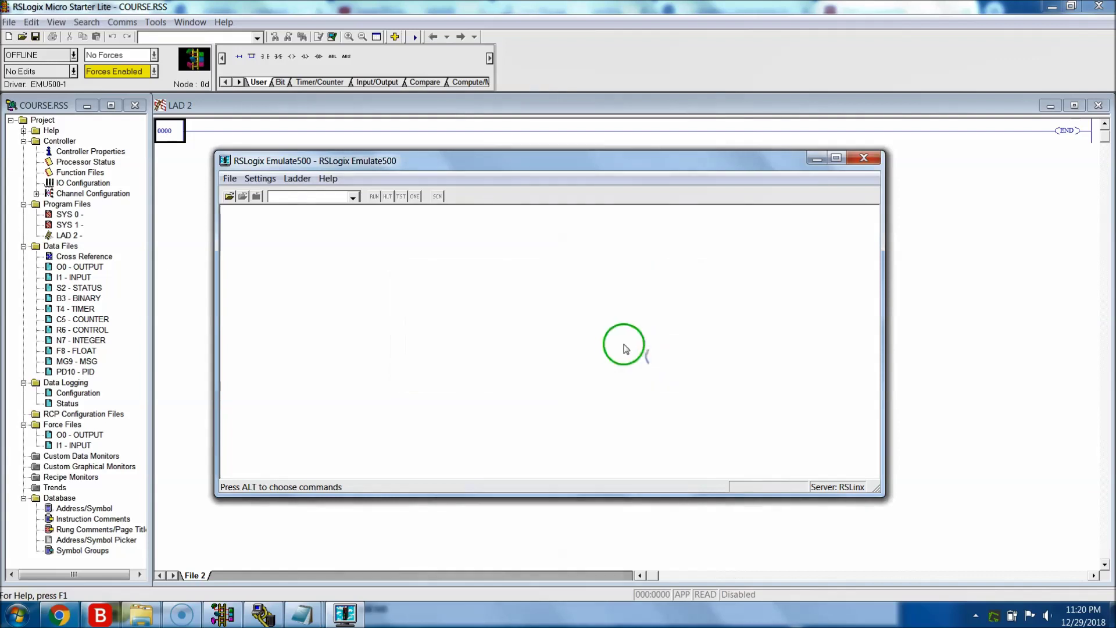
# Switch to RSLogix Micro and verify the COURSE project.
pyautogui.click(444, 131)
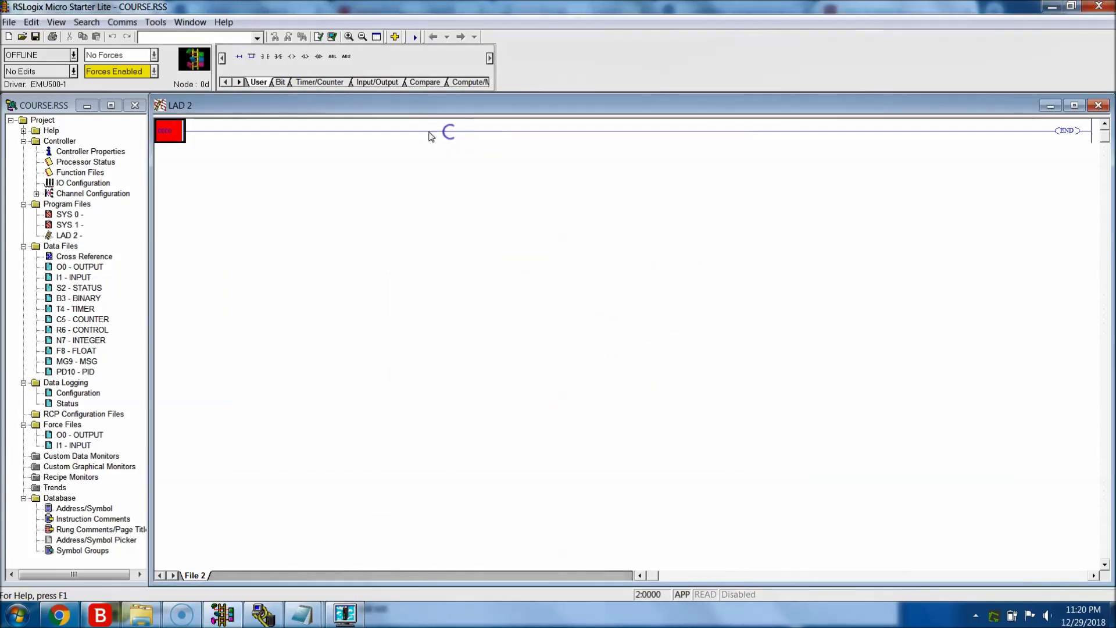
pyautogui.click(332, 37)
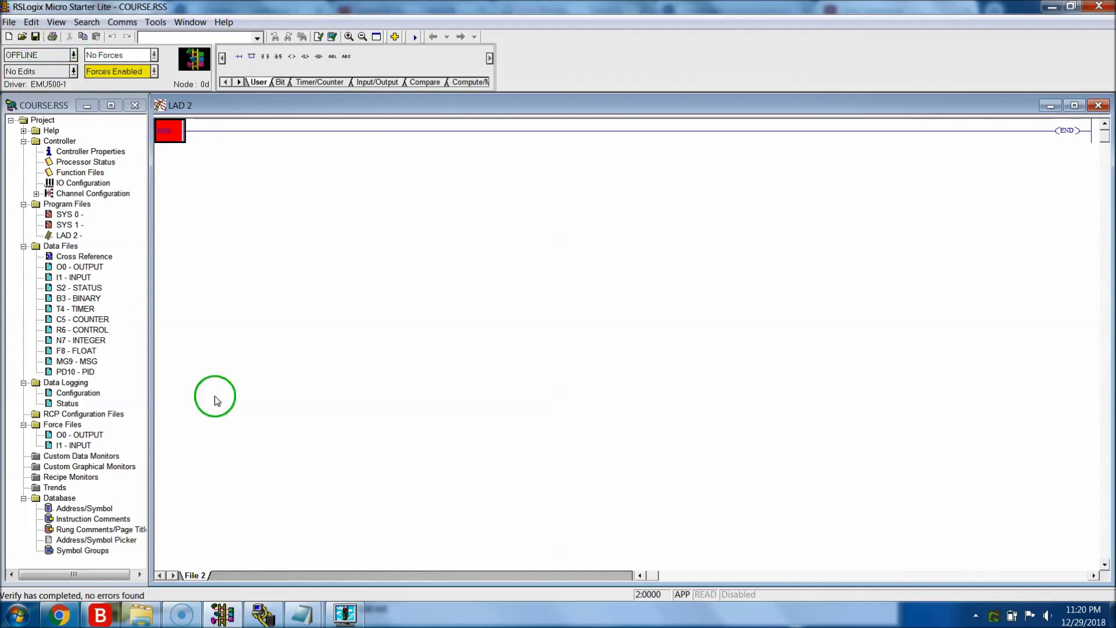
pyautogui.click(345, 613)
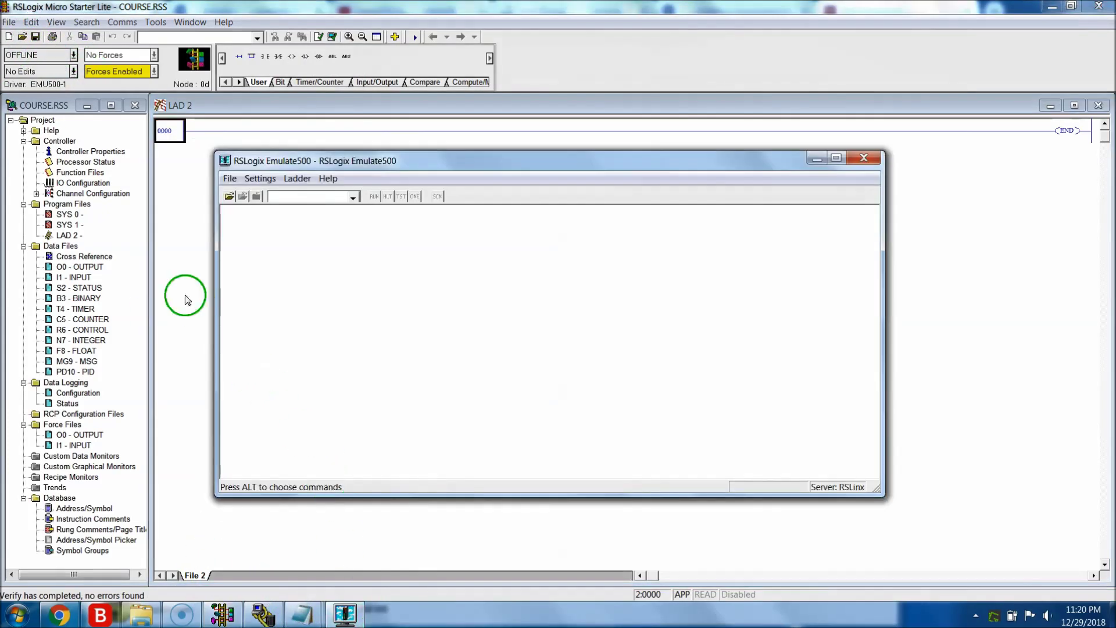
pyautogui.click(378, 37)
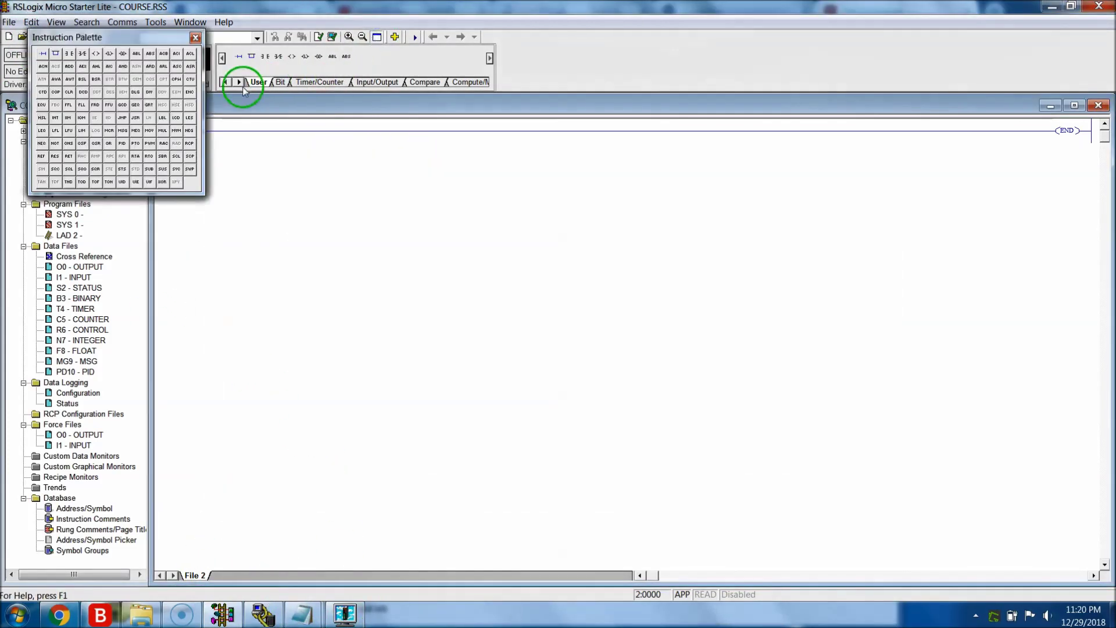
pyautogui.click(195, 37)
pyautogui.click(333, 36)
# Save the verified COURSE project, leaving the revision note blank.
pyautogui.click(9, 22)
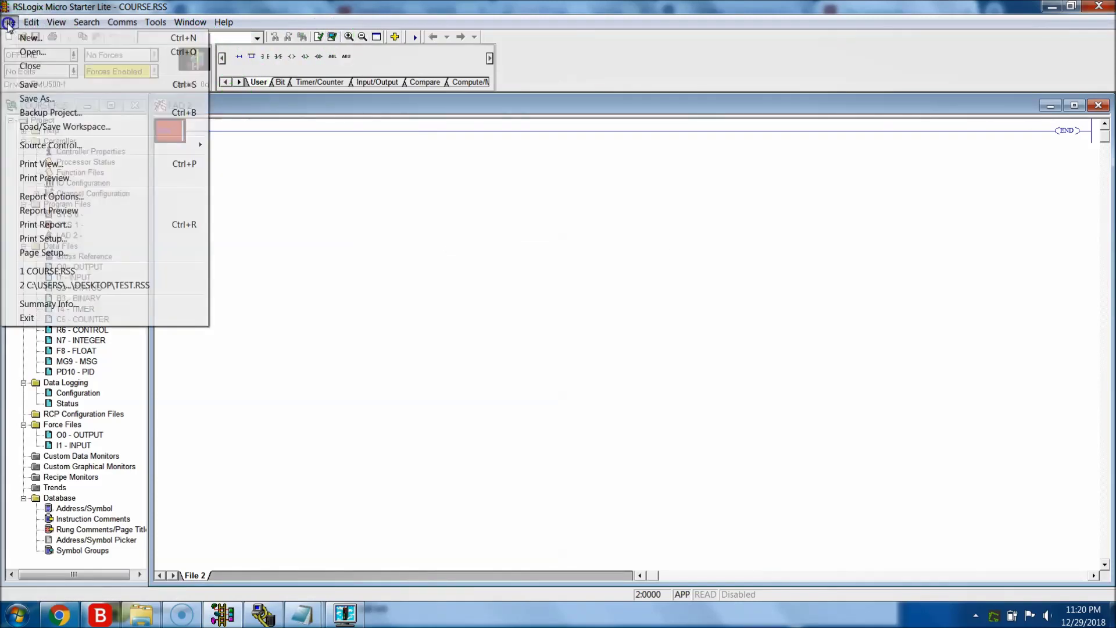
pyautogui.click(29, 85)
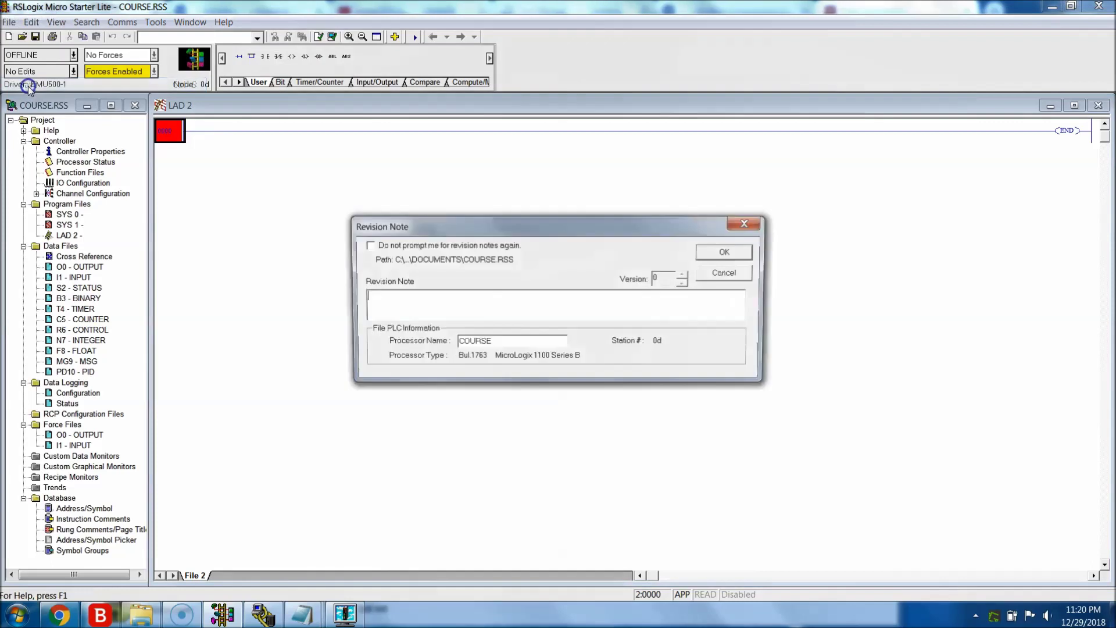
pyautogui.click(727, 253)
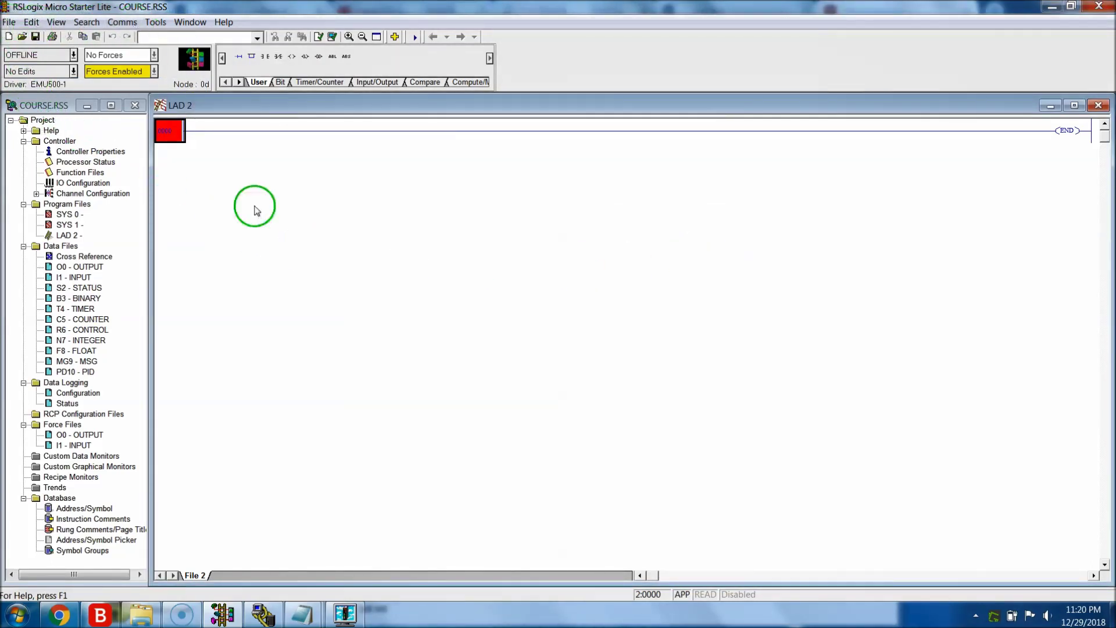
pyautogui.click(345, 613)
pyautogui.click(230, 177)
pyautogui.click(249, 191)
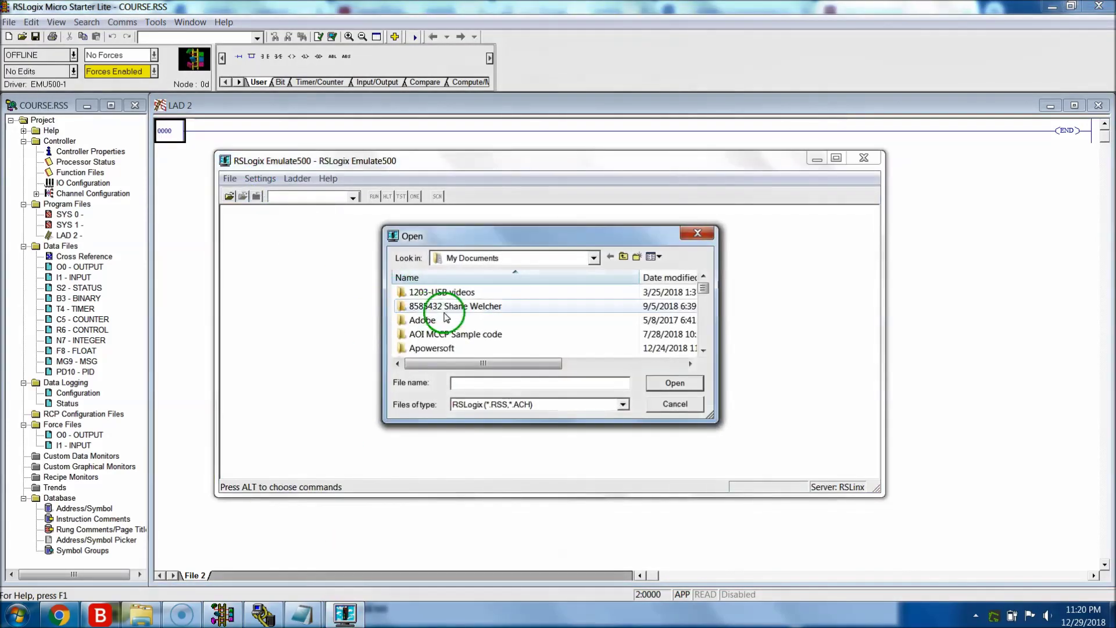
pyautogui.moveTo(704, 287); pyautogui.dragTo(703, 350)
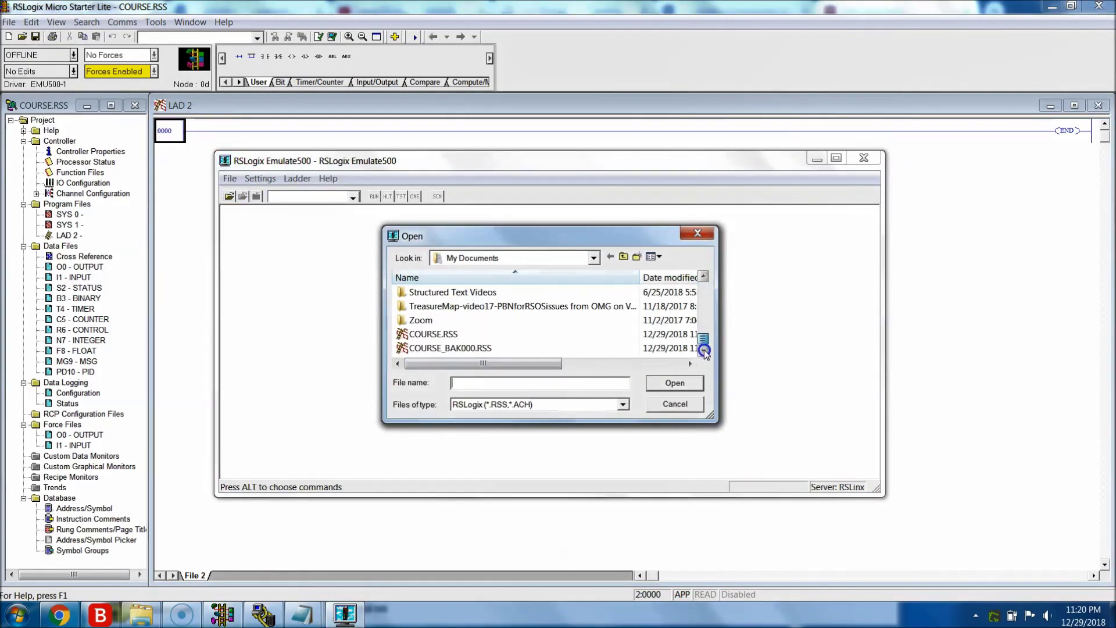
pyautogui.click(481, 335)
pyautogui.click(659, 382)
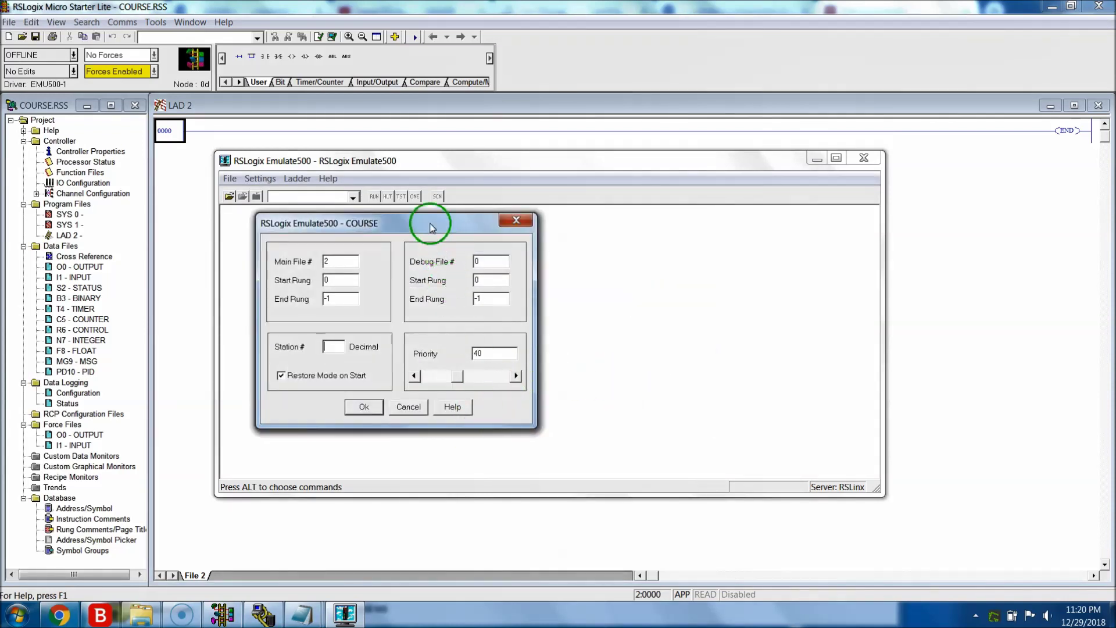
pyautogui.moveTo(432, 226); pyautogui.dragTo(454, 232)
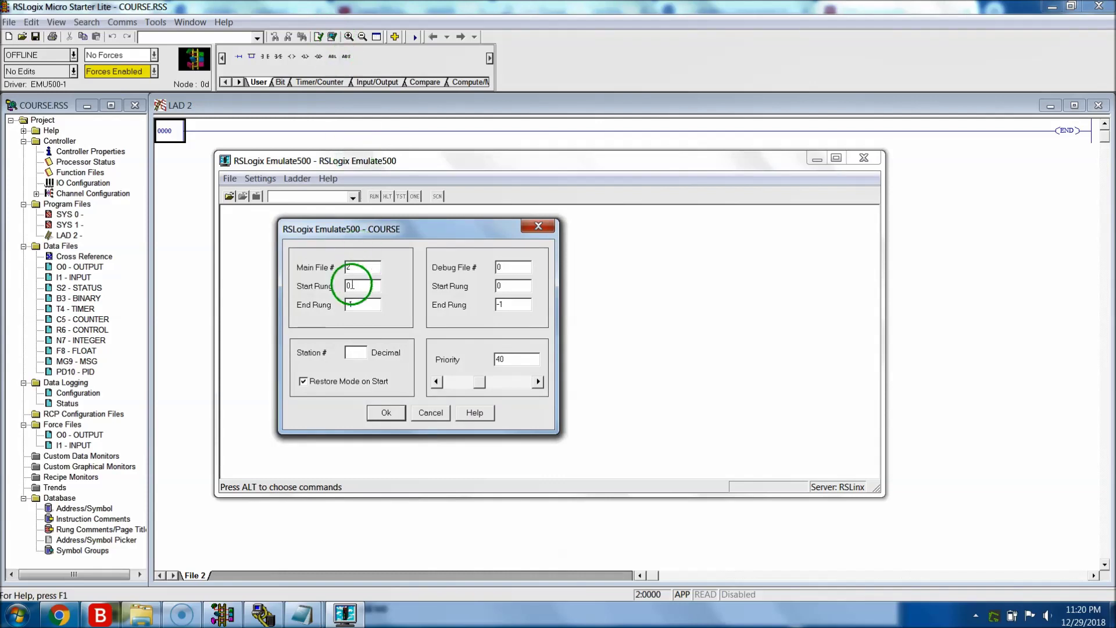
pyautogui.click(431, 412)
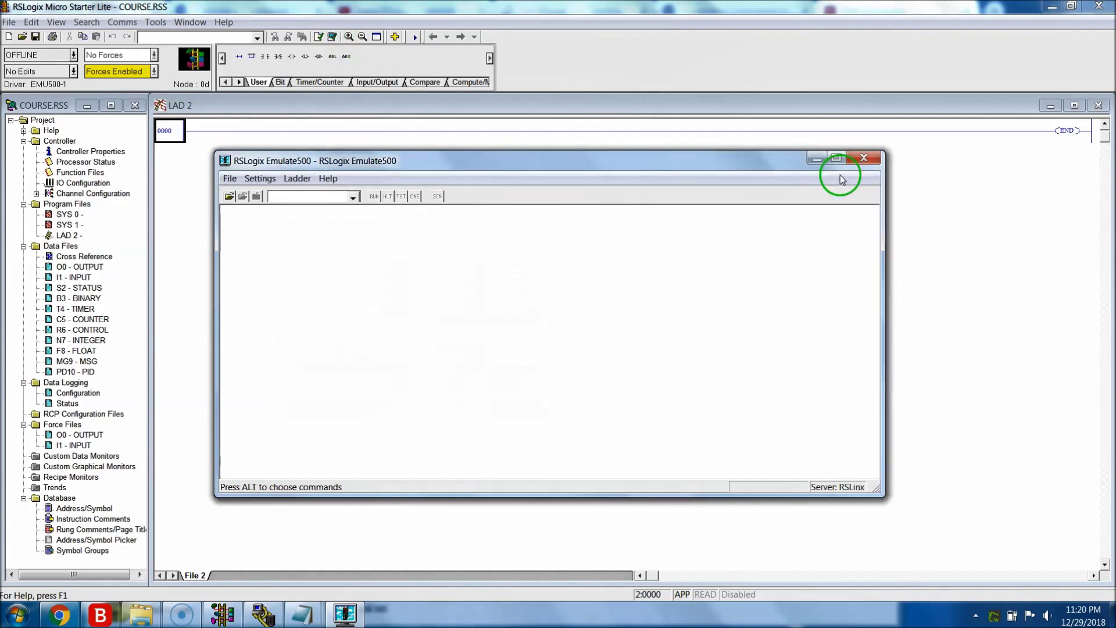
# Verify the COURSE project again in RSLogix Micro and open COURSE.RSS from My Documents in RSLogix Emulate500.
pyautogui.click(817, 158)
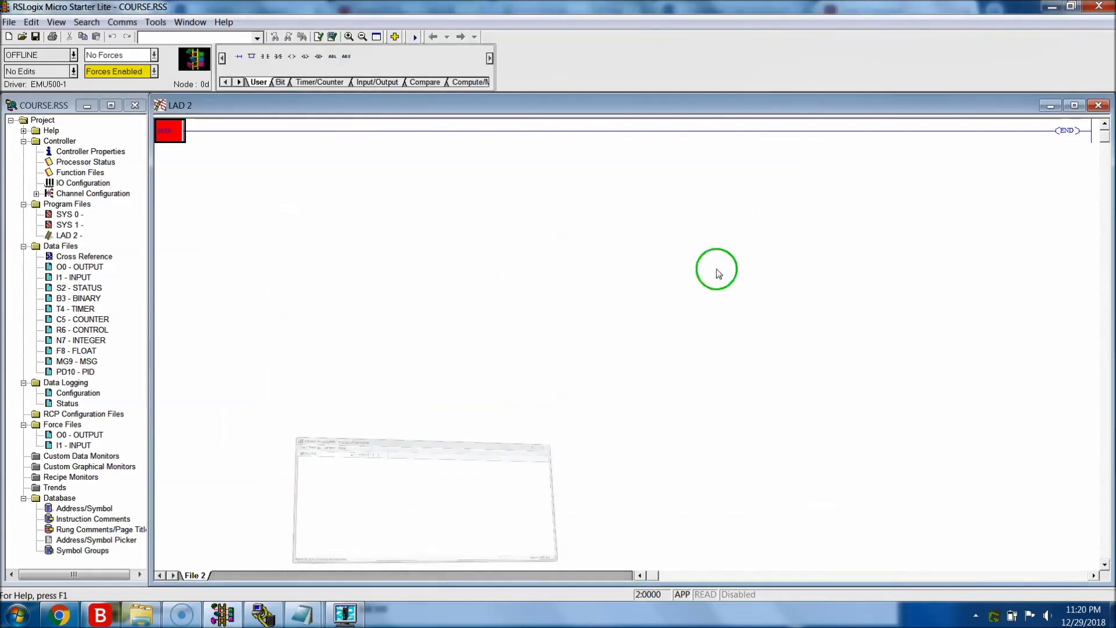
pyautogui.click(334, 37)
pyautogui.click(364, 245)
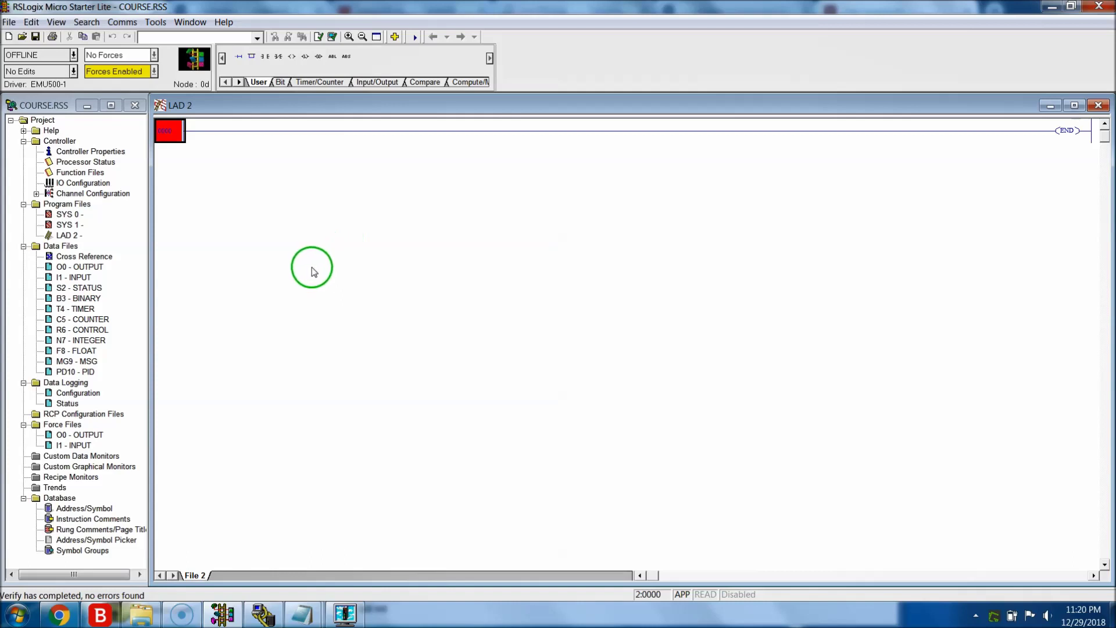
pyautogui.click(359, 620)
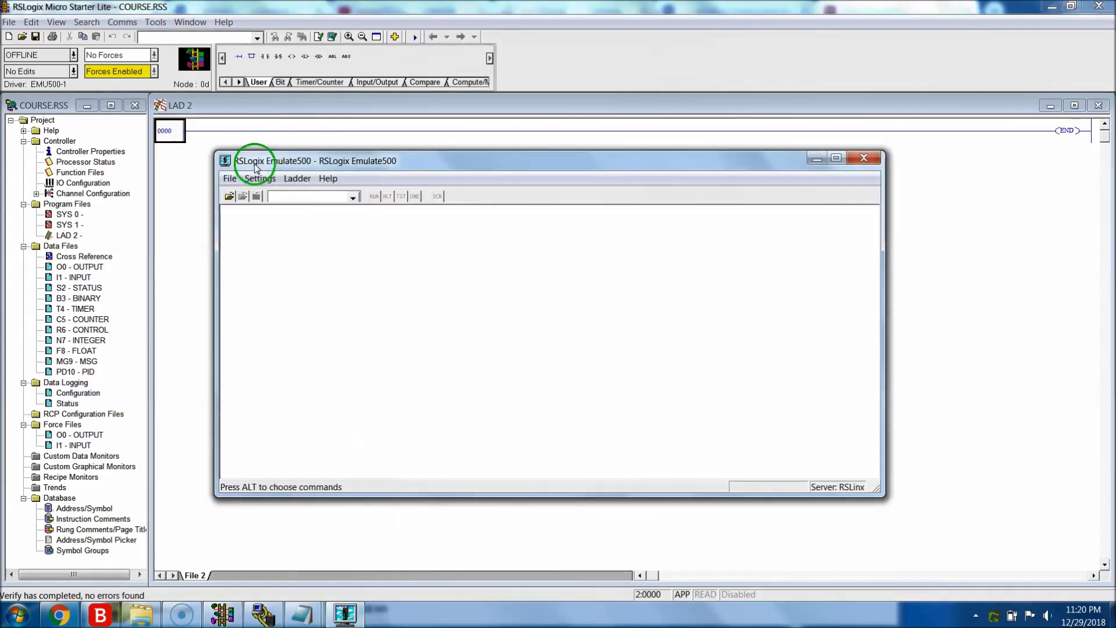
pyautogui.click(230, 178)
pyautogui.click(239, 198)
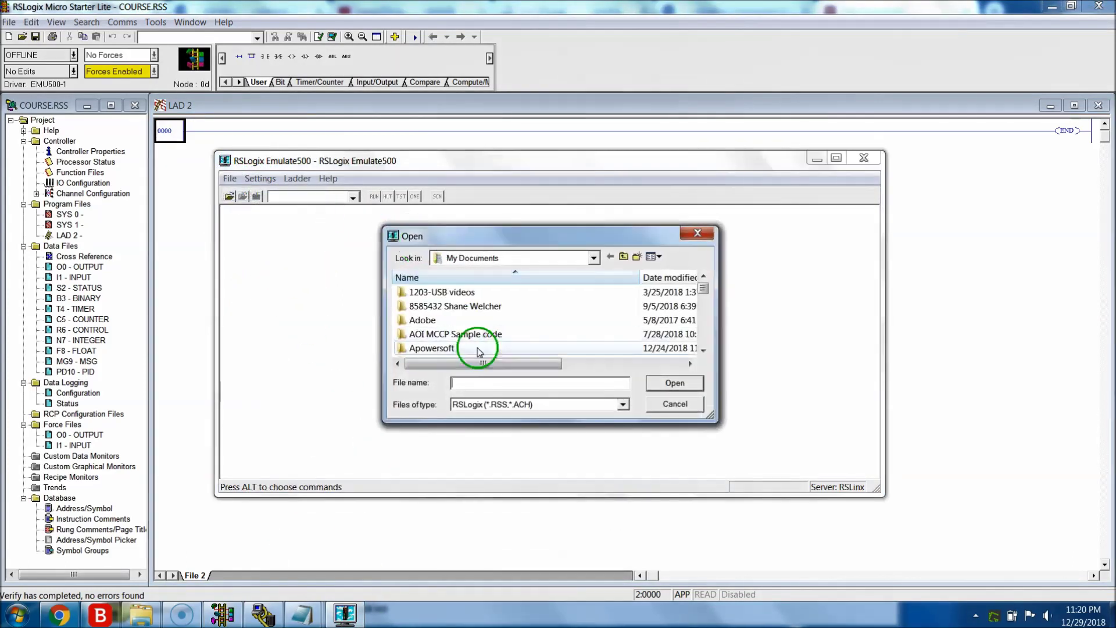
pyautogui.moveTo(705, 281); pyautogui.dragTo(706, 343)
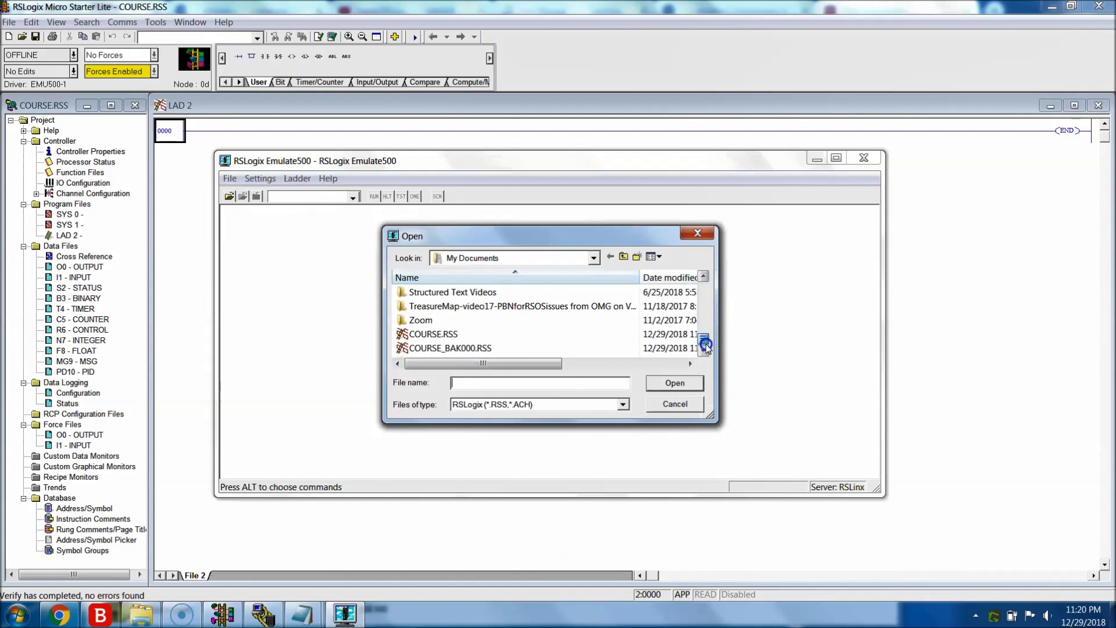
pyautogui.click(473, 333)
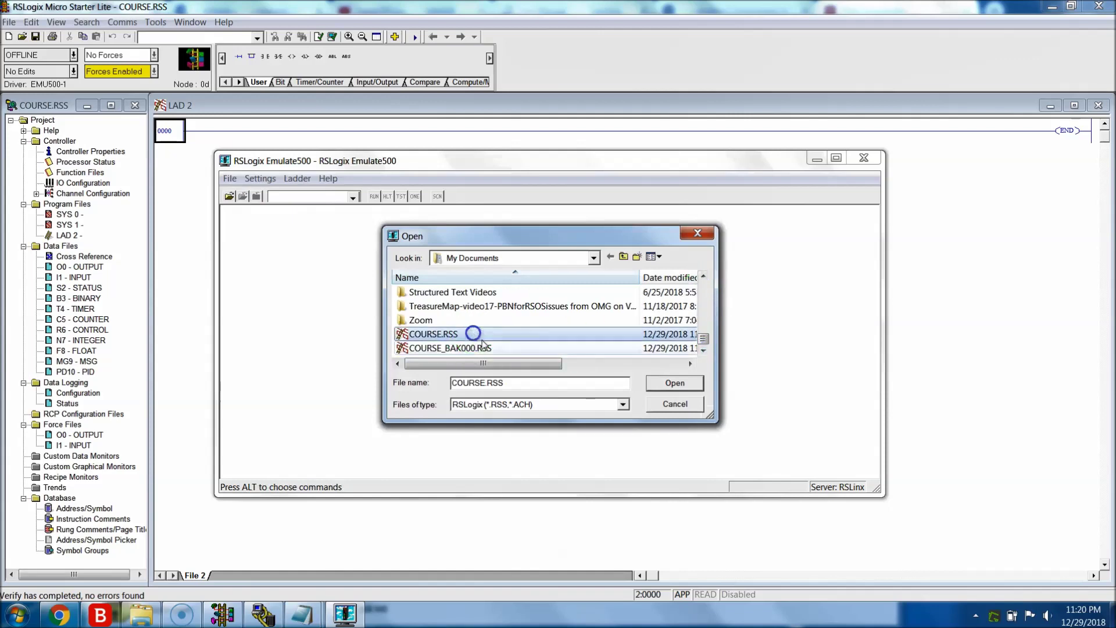
pyautogui.click(667, 384)
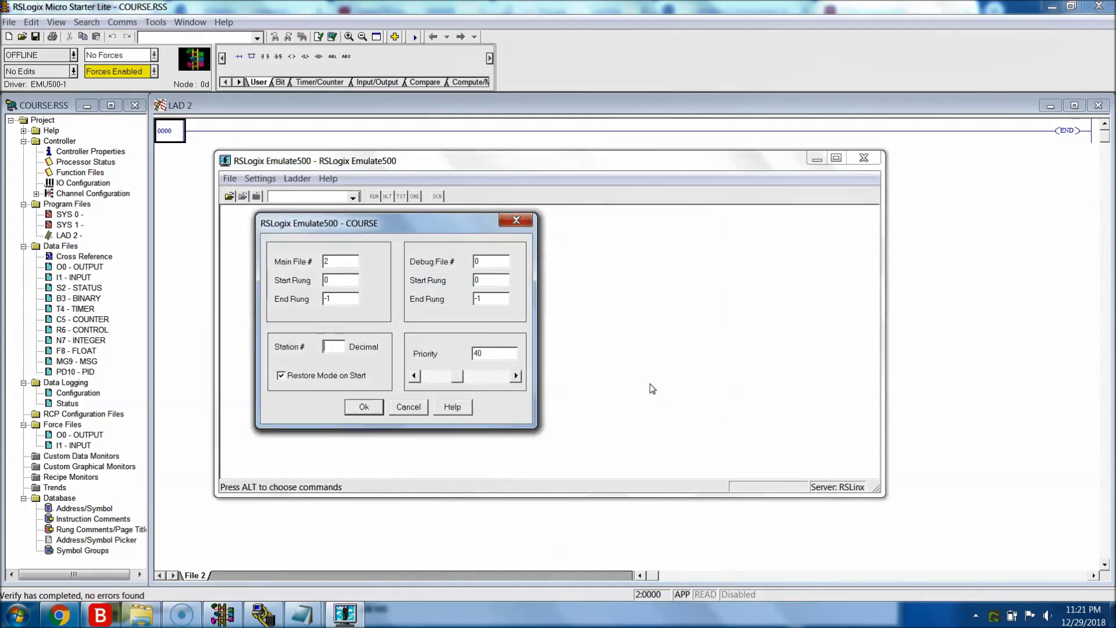
# Assign station number 0 to the emulated COURSE program, accept the other defaults, and move the emulator window aside.
pyautogui.moveTo(439, 224); pyautogui.dragTo(529, 233)
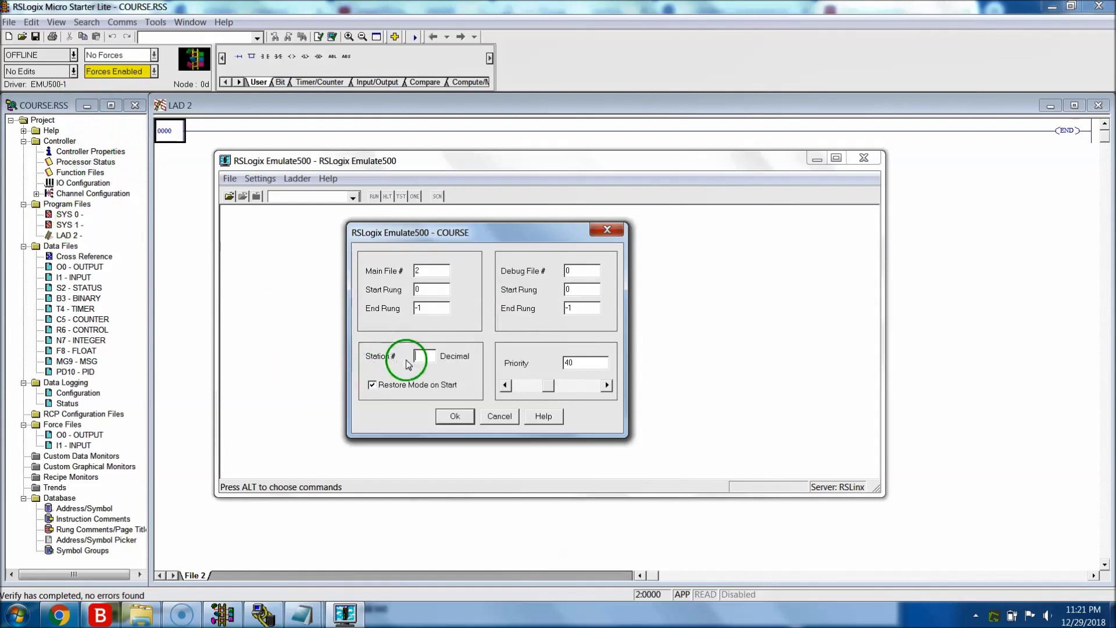
pyautogui.write('0')
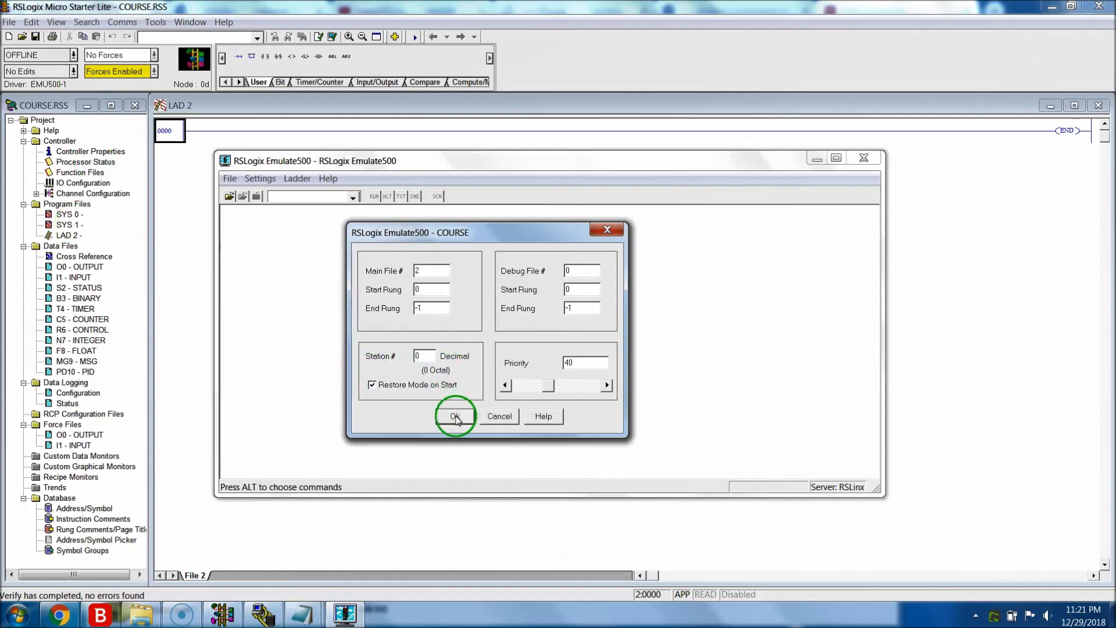
pyautogui.click(455, 418)
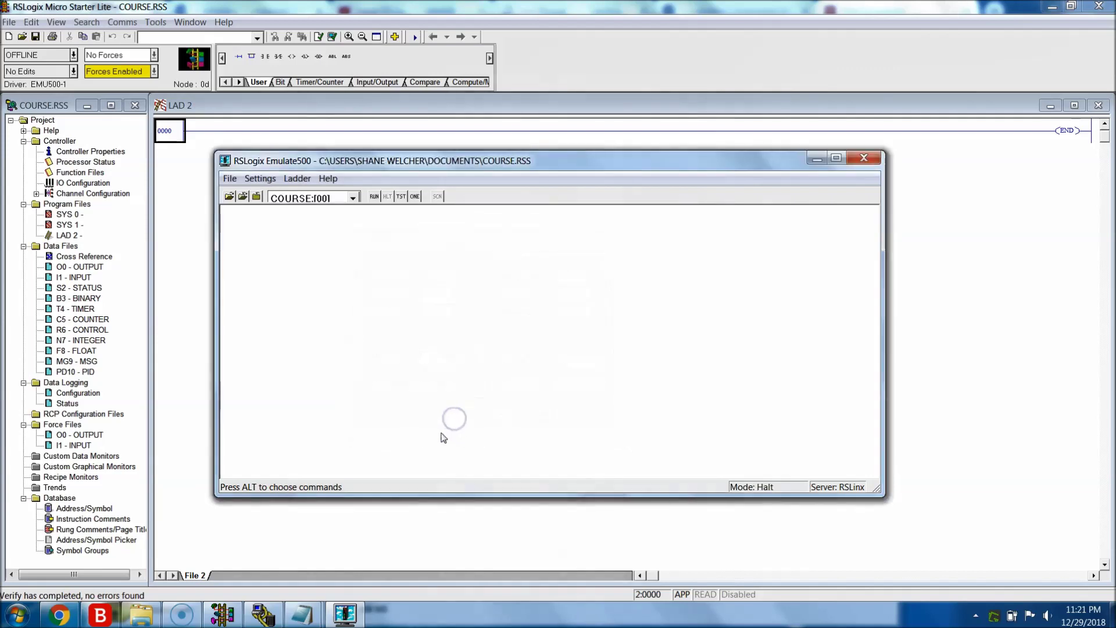
pyautogui.moveTo(405, 162); pyautogui.dragTo(513, 163)
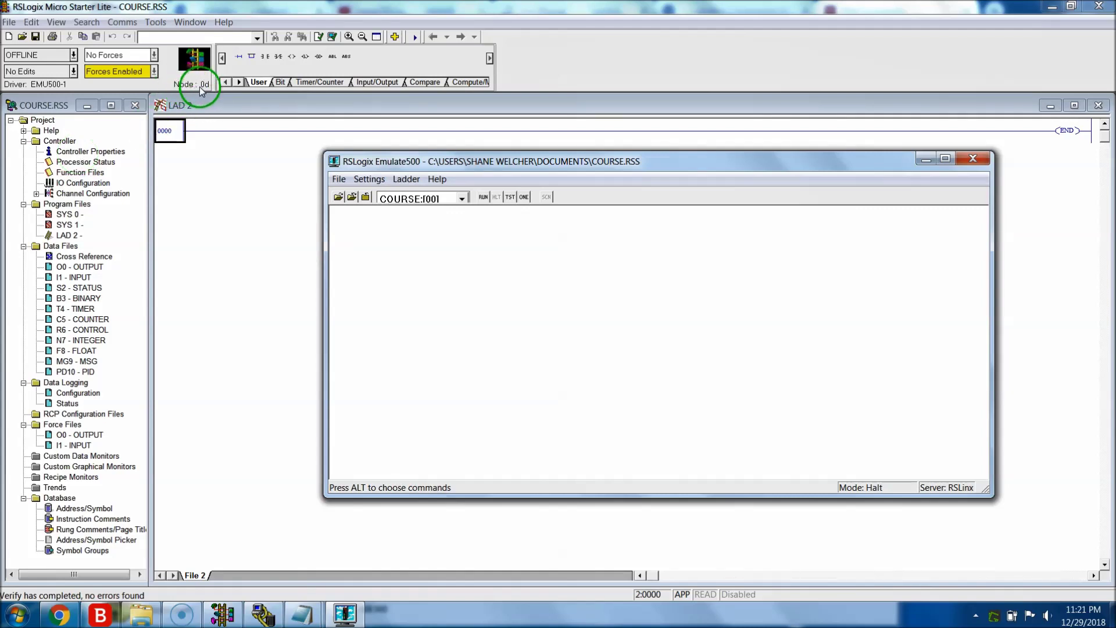
# Review the COURSE controller's general, compiler, password and communication properties, including its driver and processor node, without changing them.
pyautogui.doubleClick(87, 151)
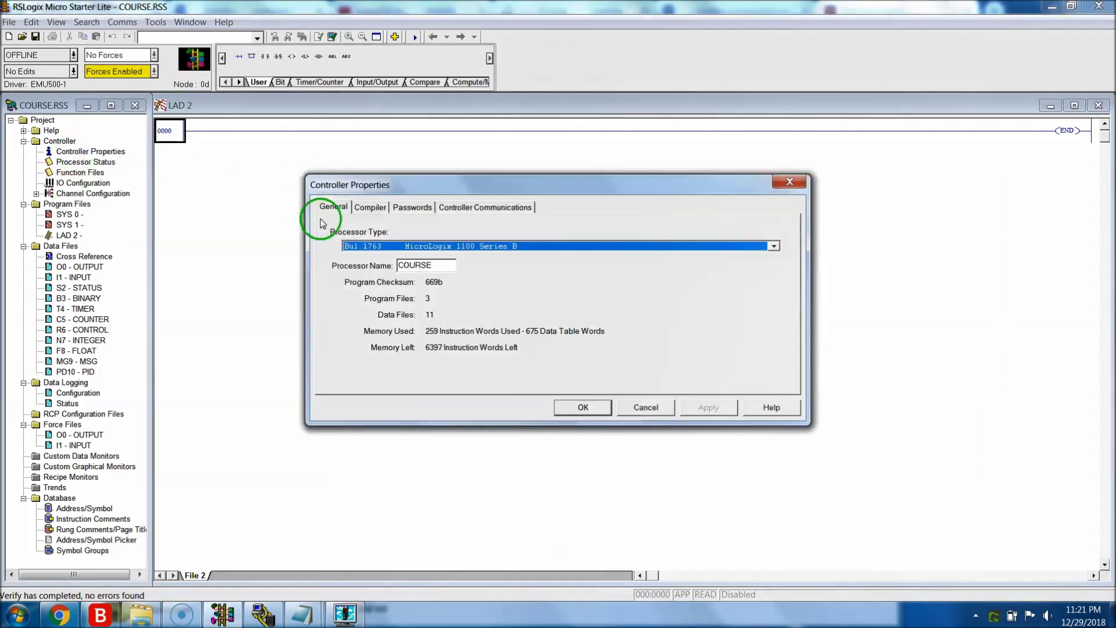
pyautogui.click(370, 207)
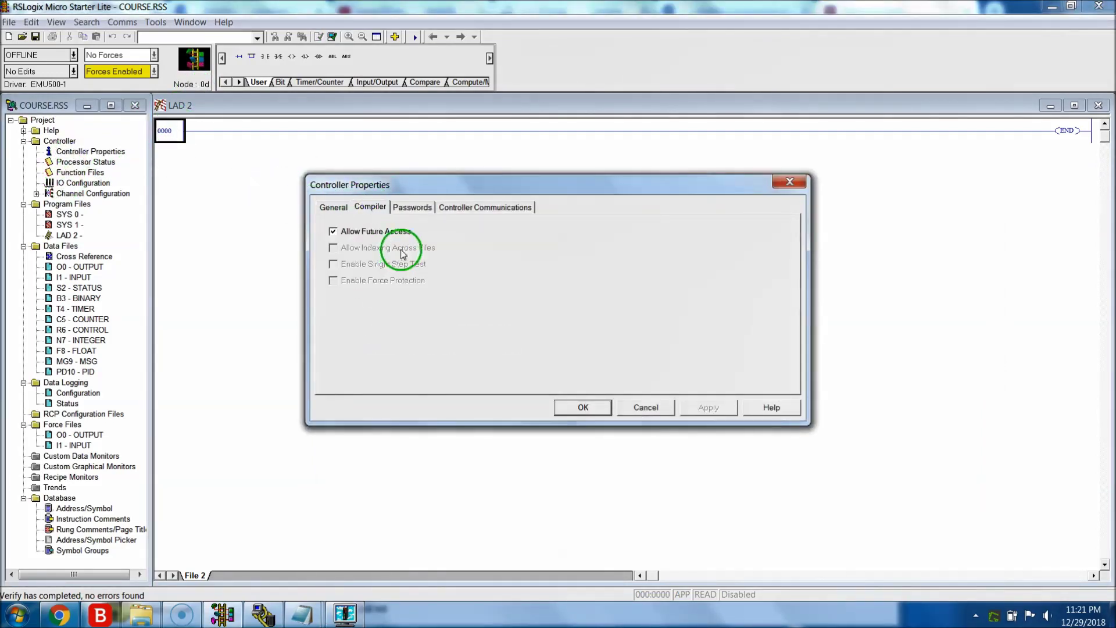
pyautogui.click(333, 206)
pyautogui.click(427, 207)
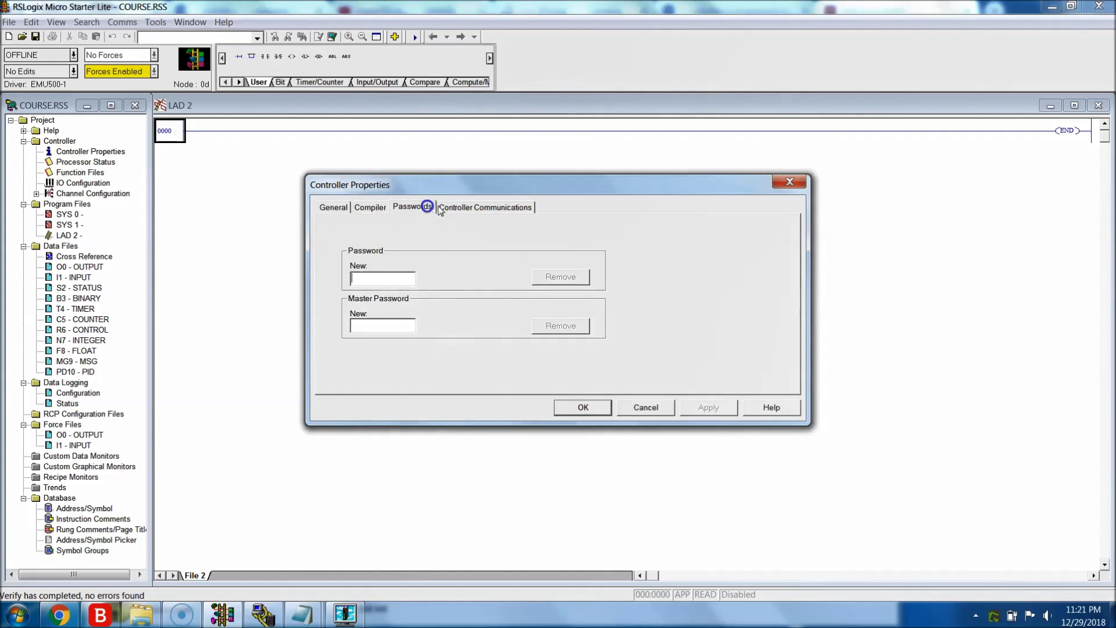
pyautogui.click(485, 206)
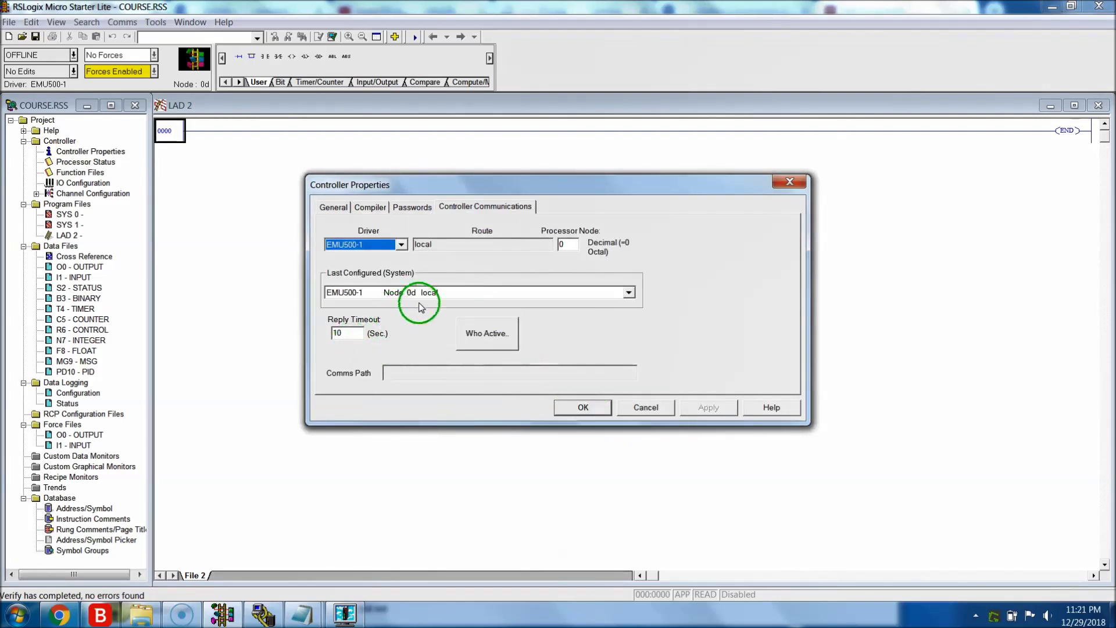
pyautogui.click(569, 244)
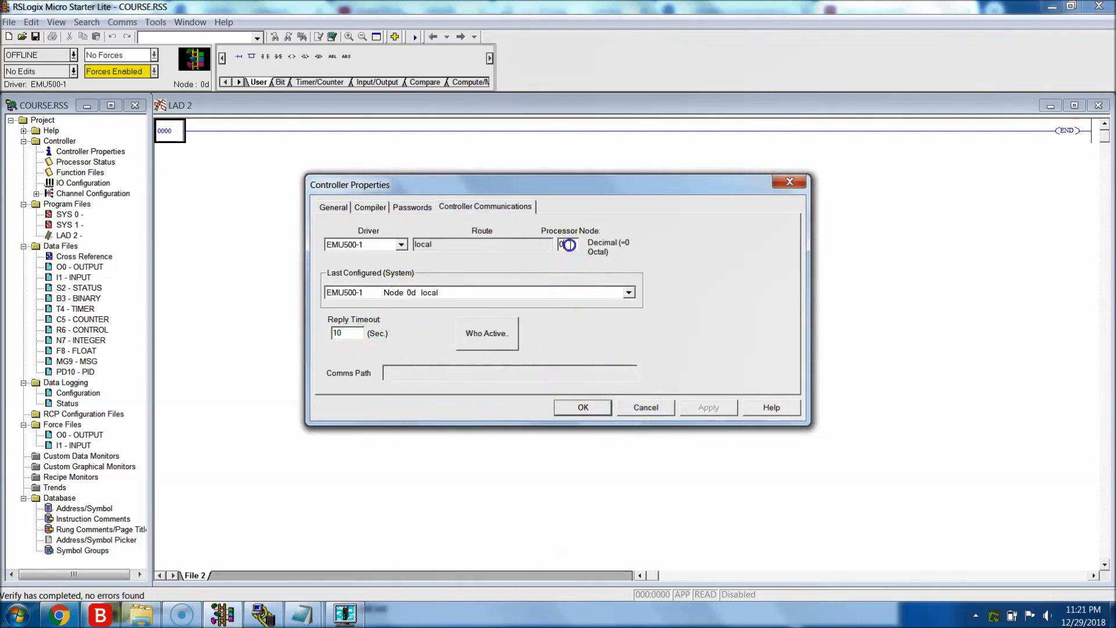
pyautogui.click(646, 407)
# Switch to RSLinx Classic and shut it down even though other applications are using it.
pyautogui.click(308, 614)
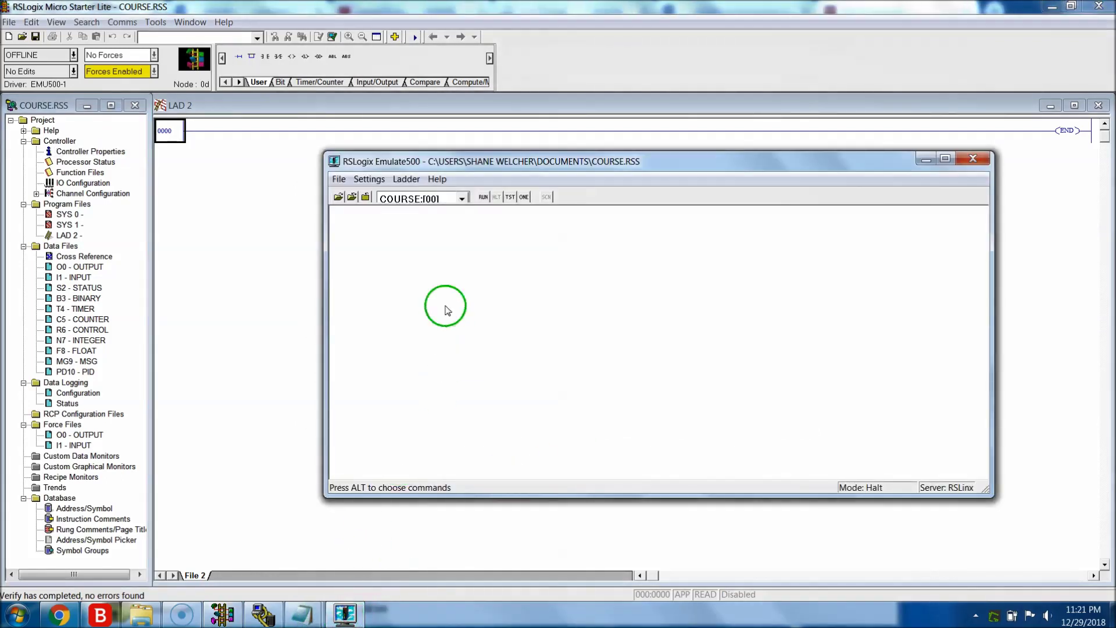
pyautogui.click(354, 201)
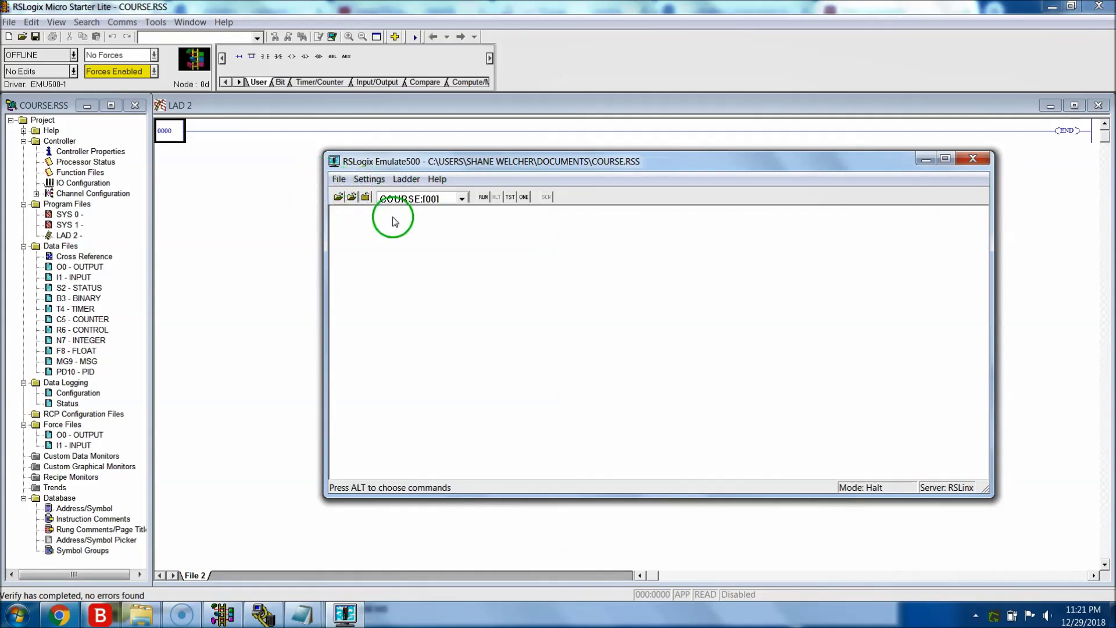
pyautogui.click(262, 616)
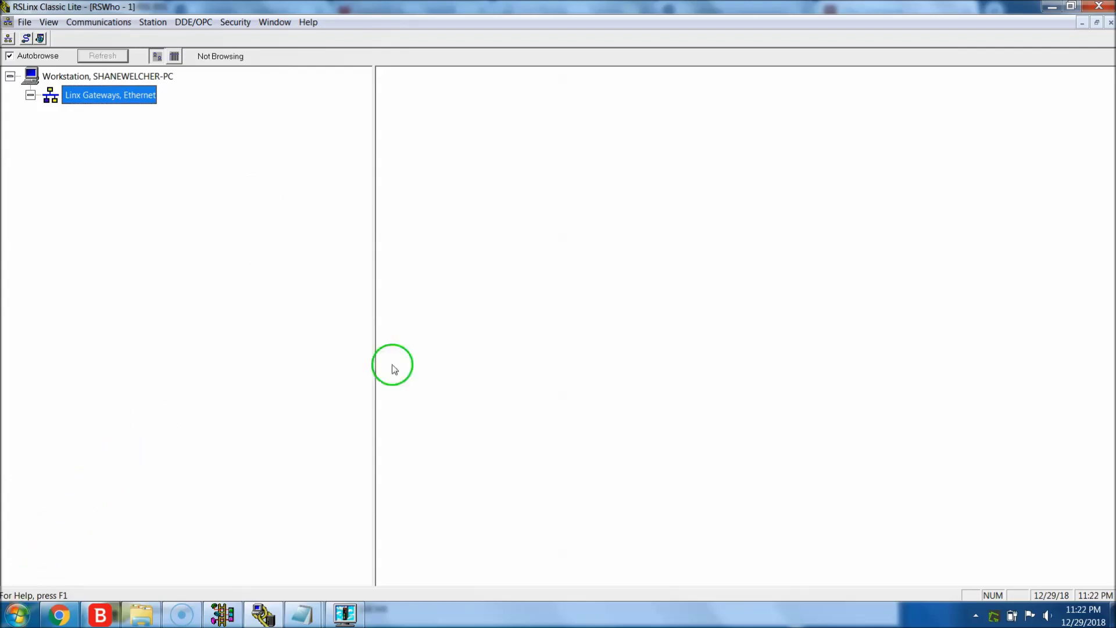
pyautogui.click(1097, 6)
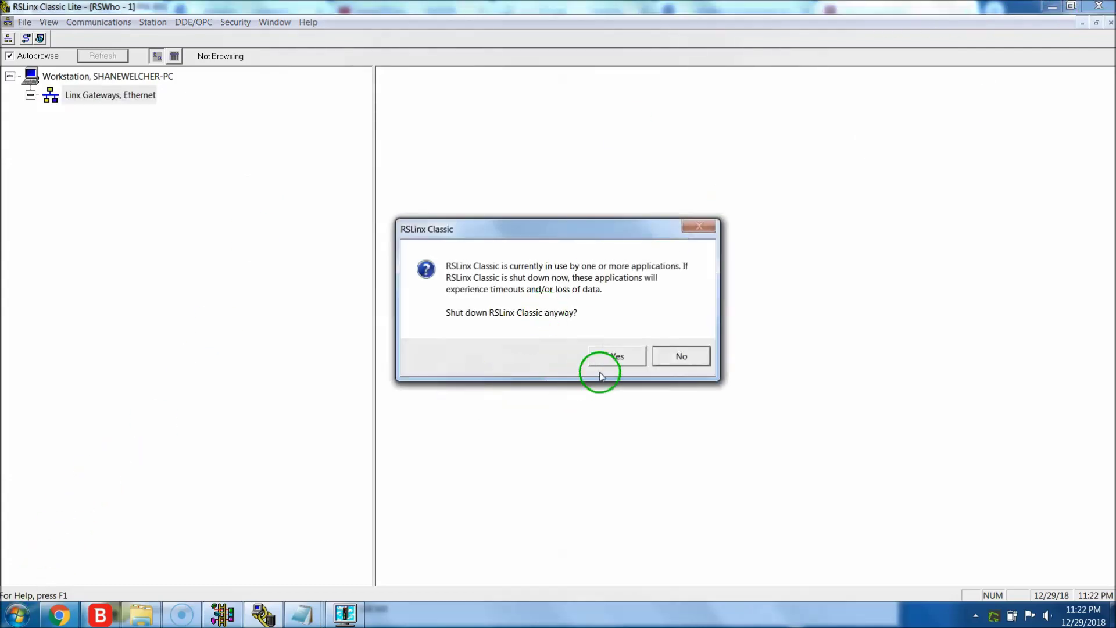
pyautogui.click(618, 361)
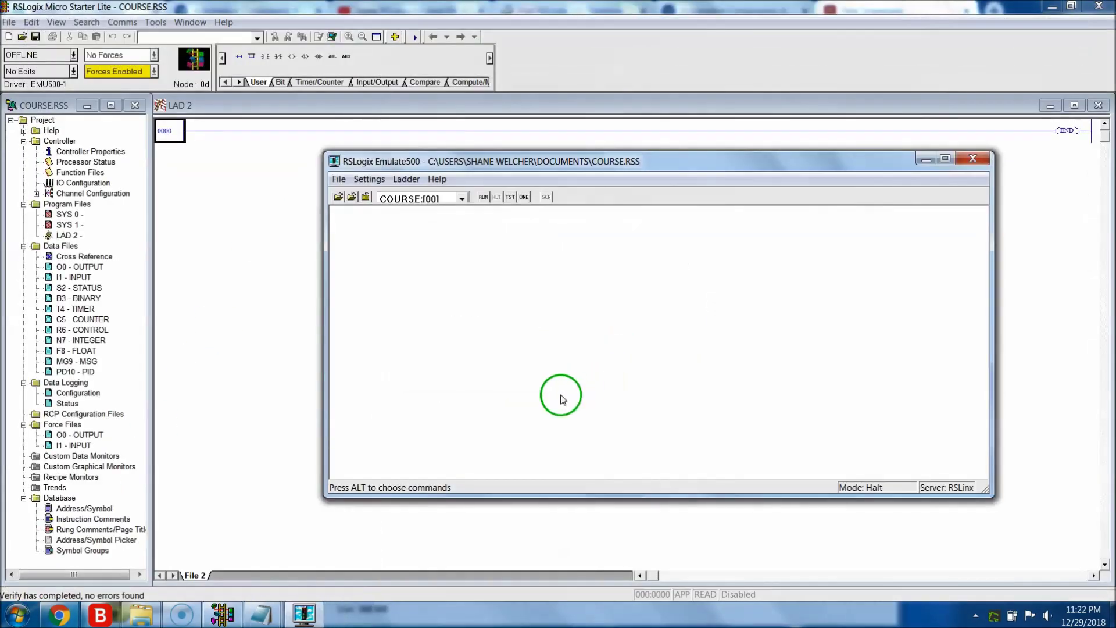
# Relaunch RSLinx Classic from the RSLinx folder of Rockwell Software.
pyautogui.click(29, 616)
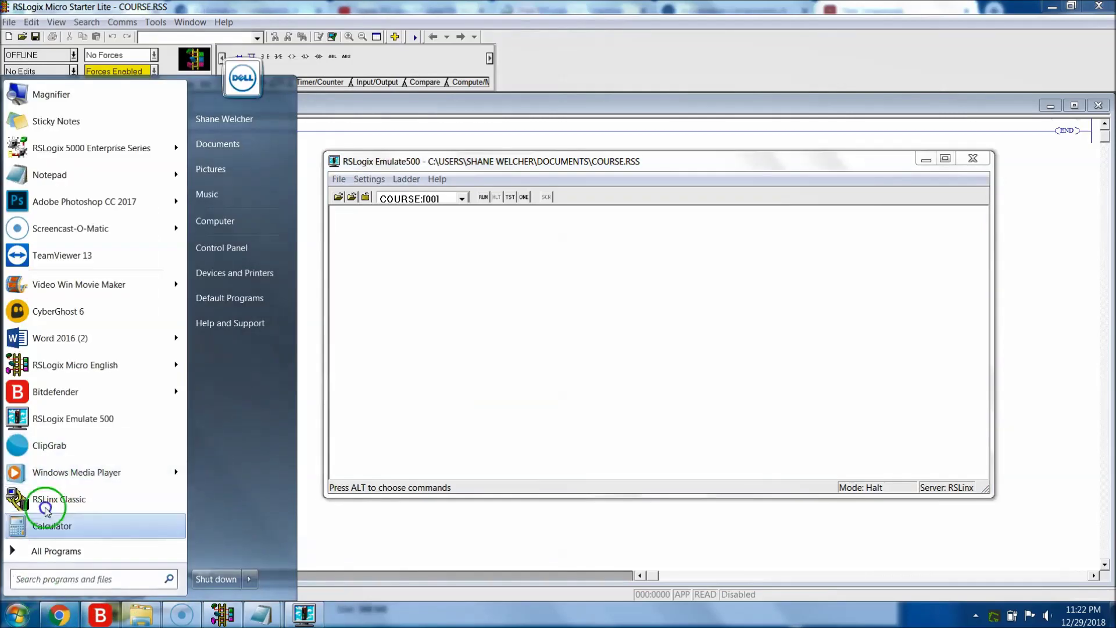
pyautogui.click(38, 551)
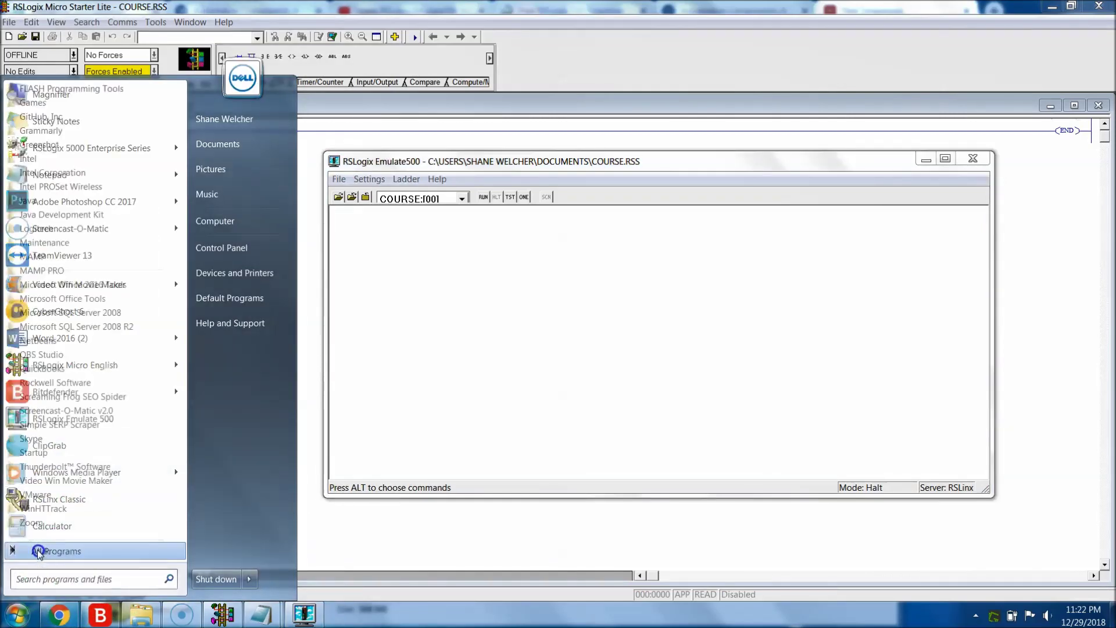
pyautogui.click(63, 384)
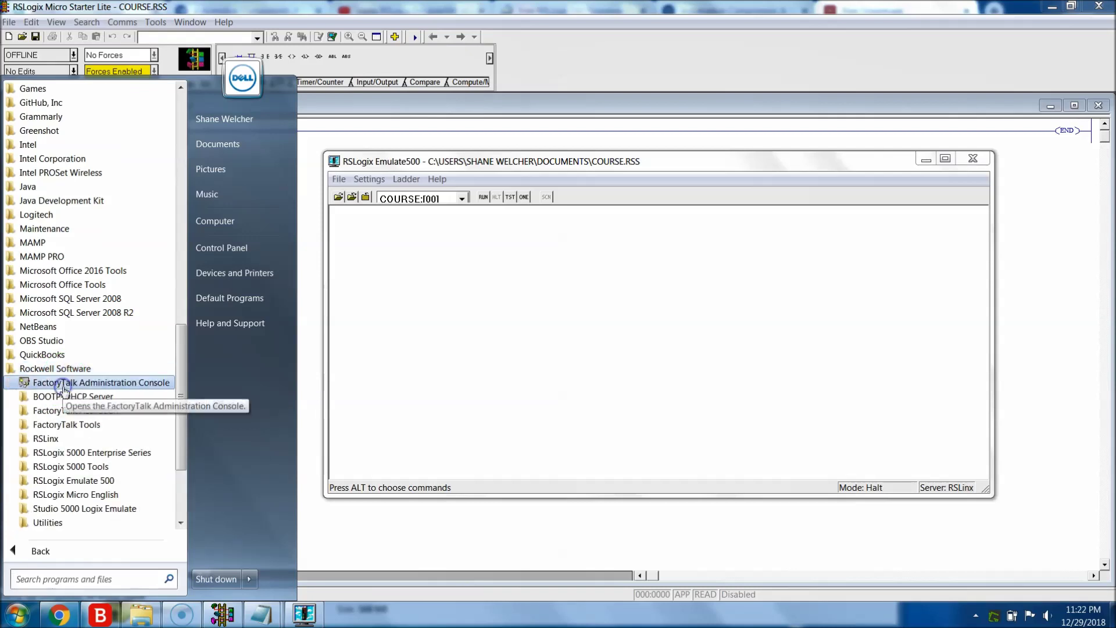
pyautogui.click(64, 438)
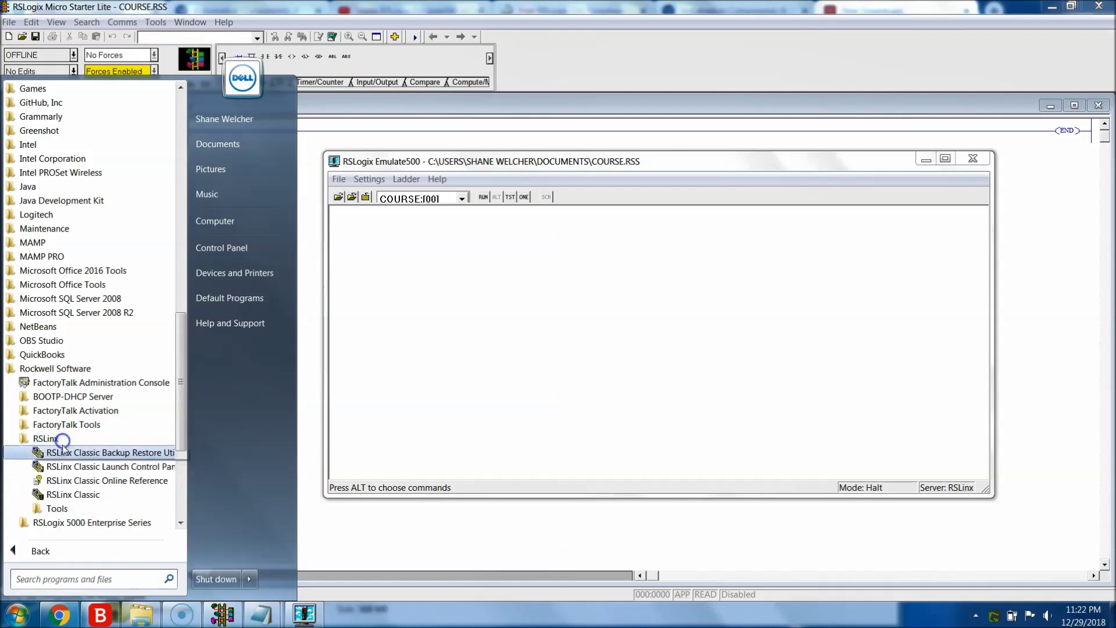
pyautogui.click(93, 495)
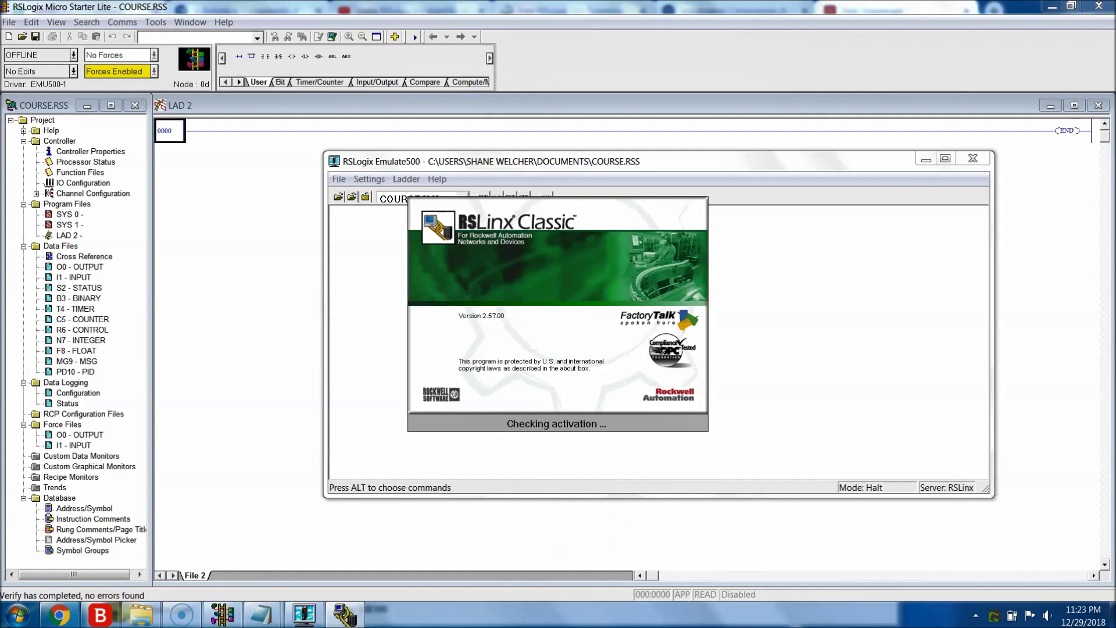
# Bring the RSLogix Emulate500 window forward and move it closer to the project tree.
pyautogui.click(178, 143)
pyautogui.moveTo(448, 160); pyautogui.dragTo(394, 158)
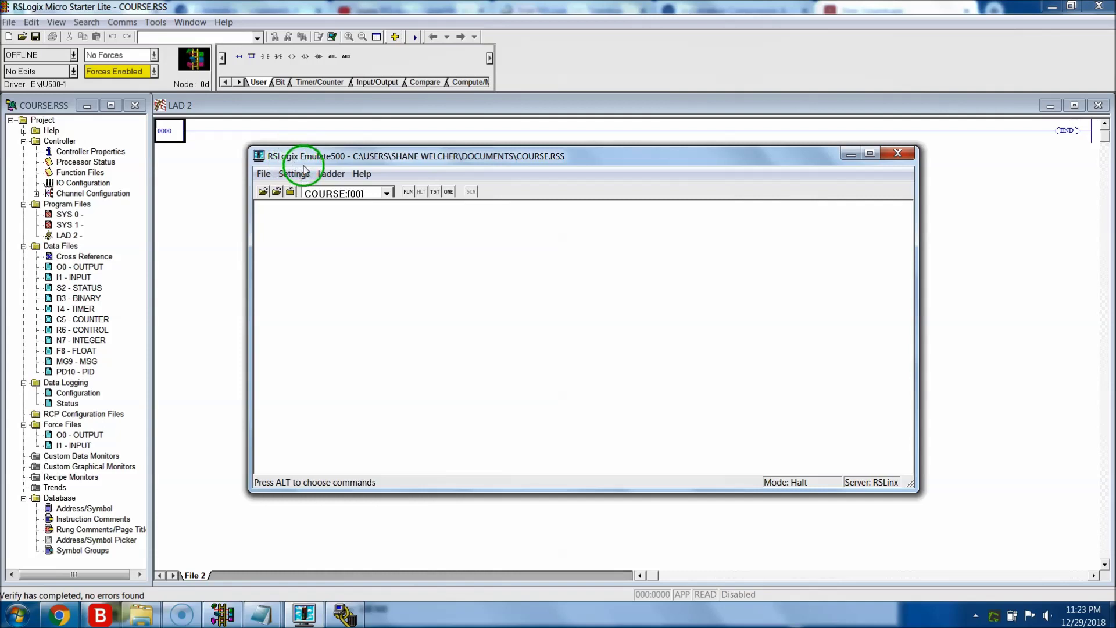
pyautogui.click(264, 173)
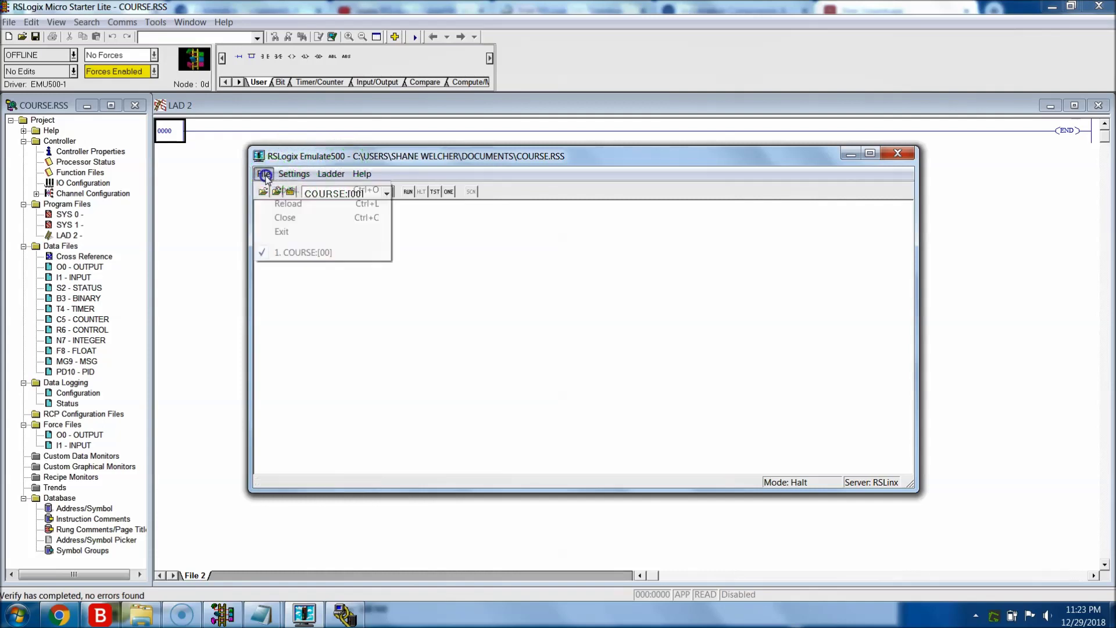
pyautogui.click(448, 248)
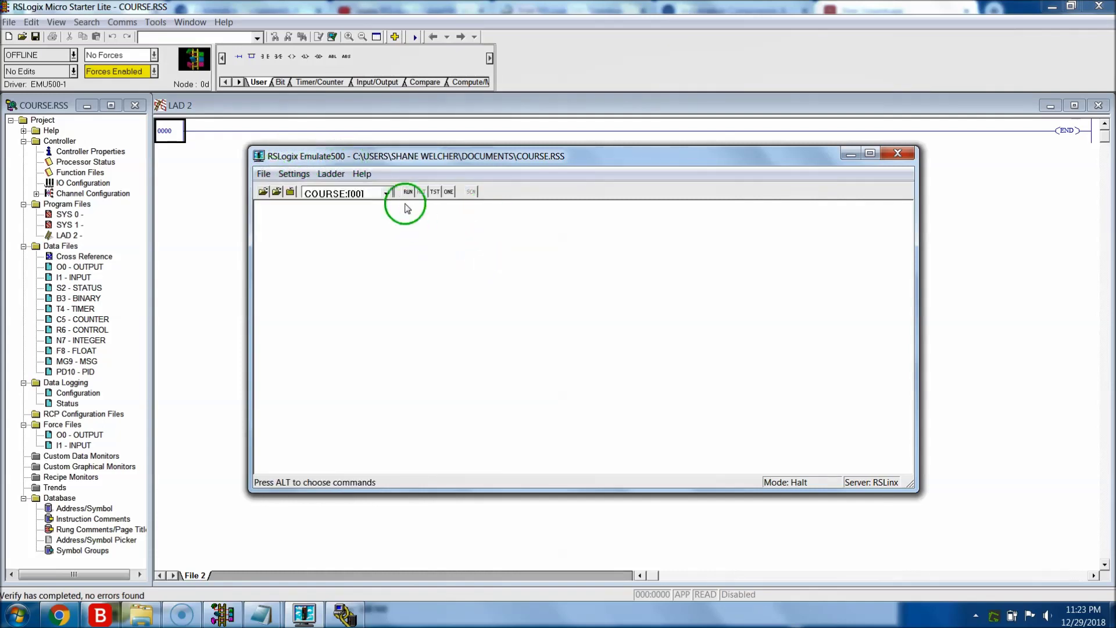
# Switch to RSLinx Classic and review its configured drivers and the available driver types, including the SLC 500 (DH485) Emulator driver.
pyautogui.click(344, 614)
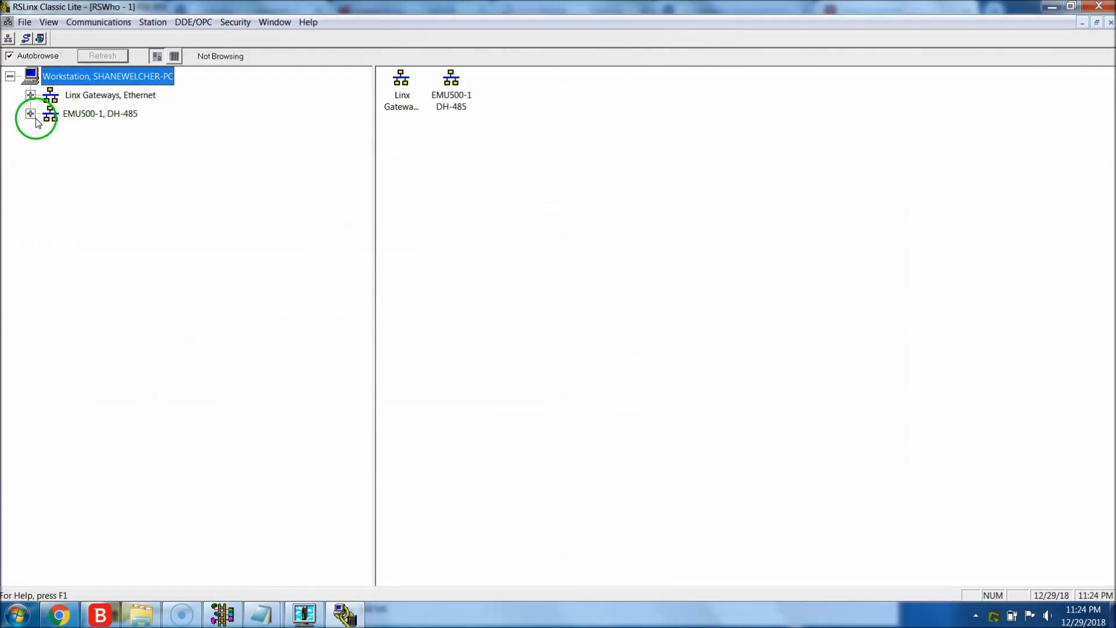
pyautogui.click(303, 614)
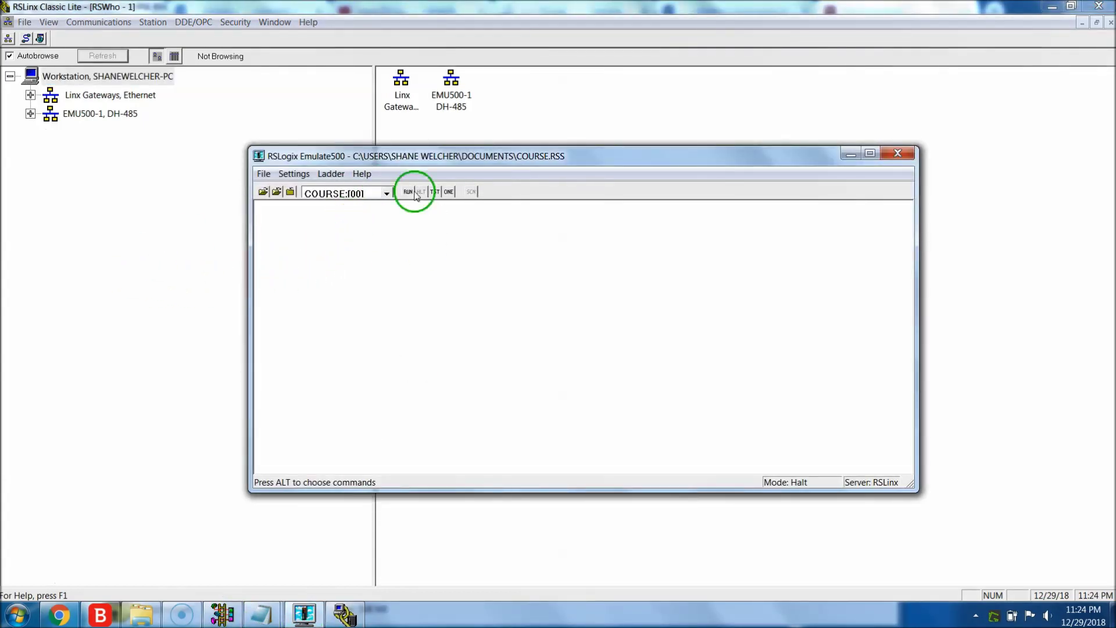
pyautogui.click(129, 188)
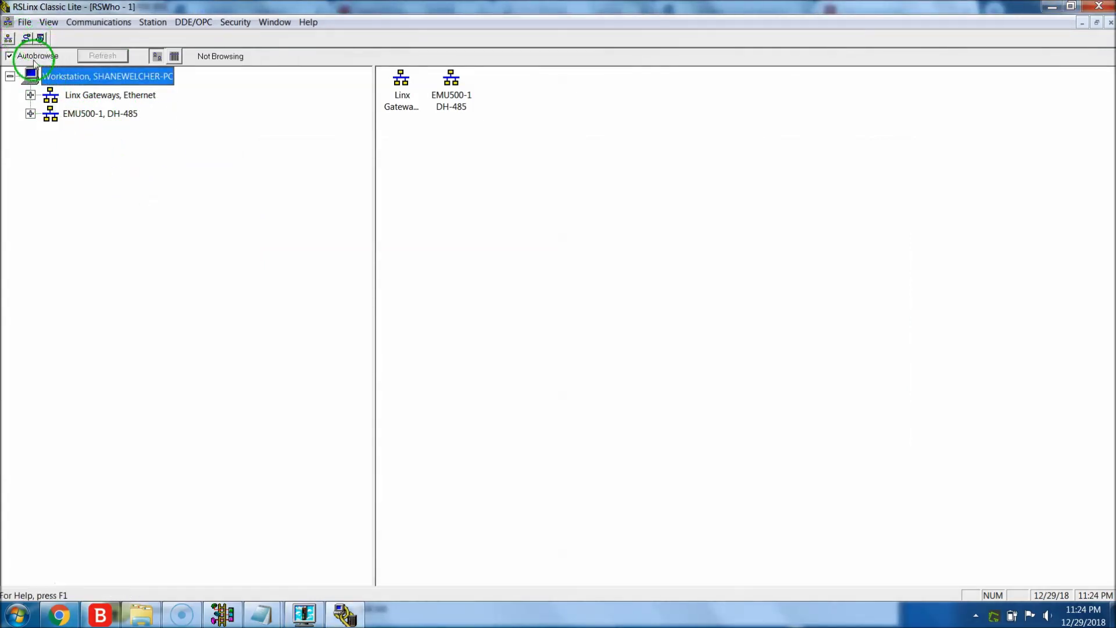
pyautogui.click(27, 40)
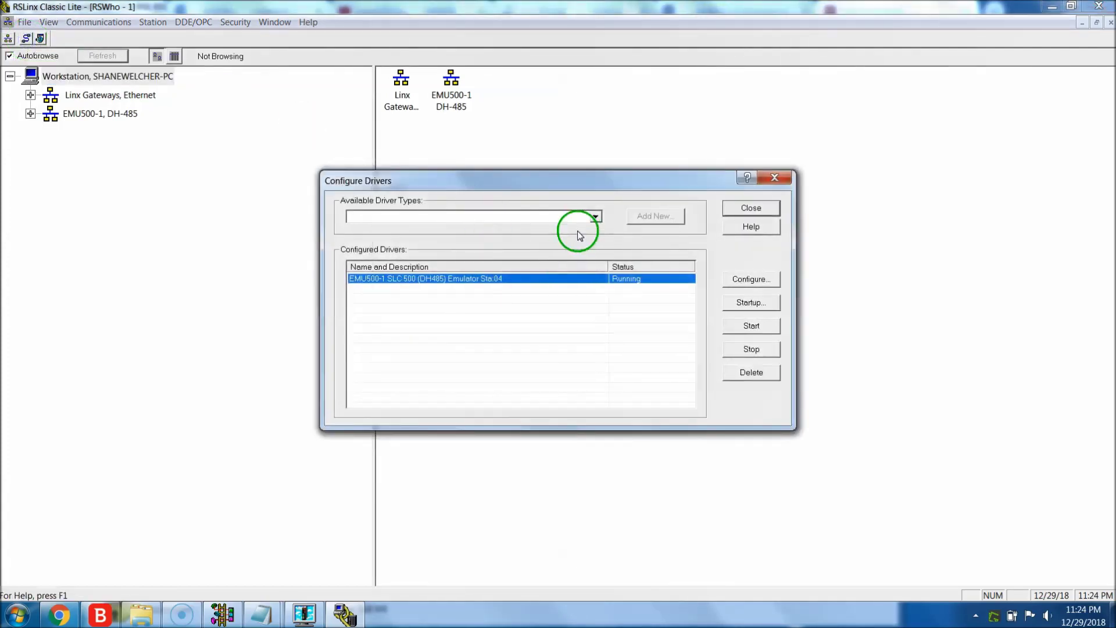
pyautogui.click(596, 217)
pyautogui.click(562, 286)
pyautogui.click(558, 276)
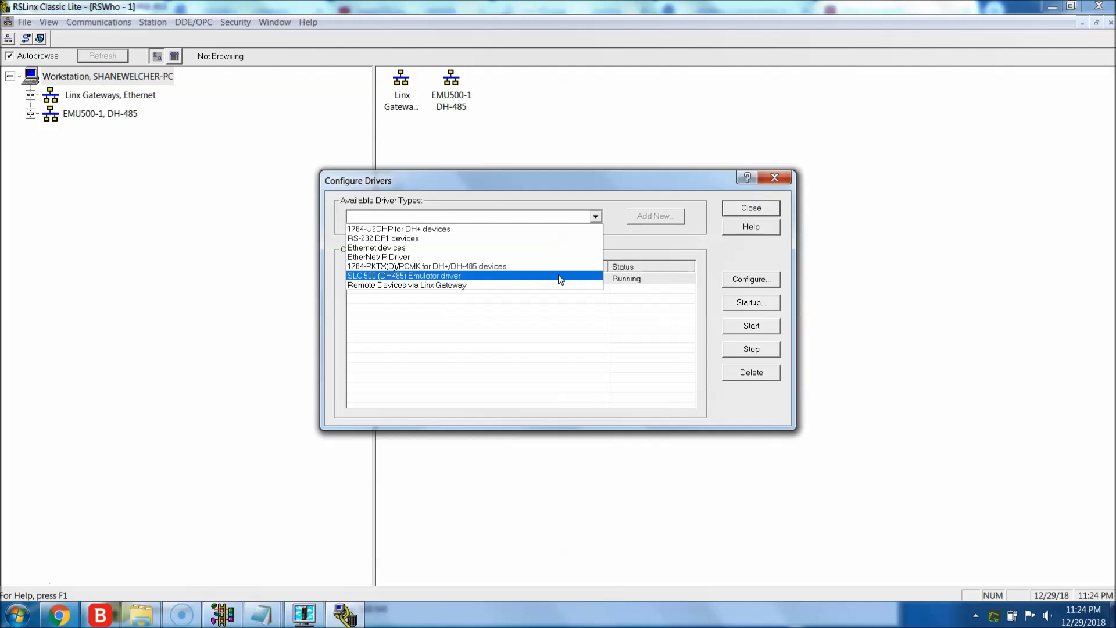
pyautogui.click(642, 299)
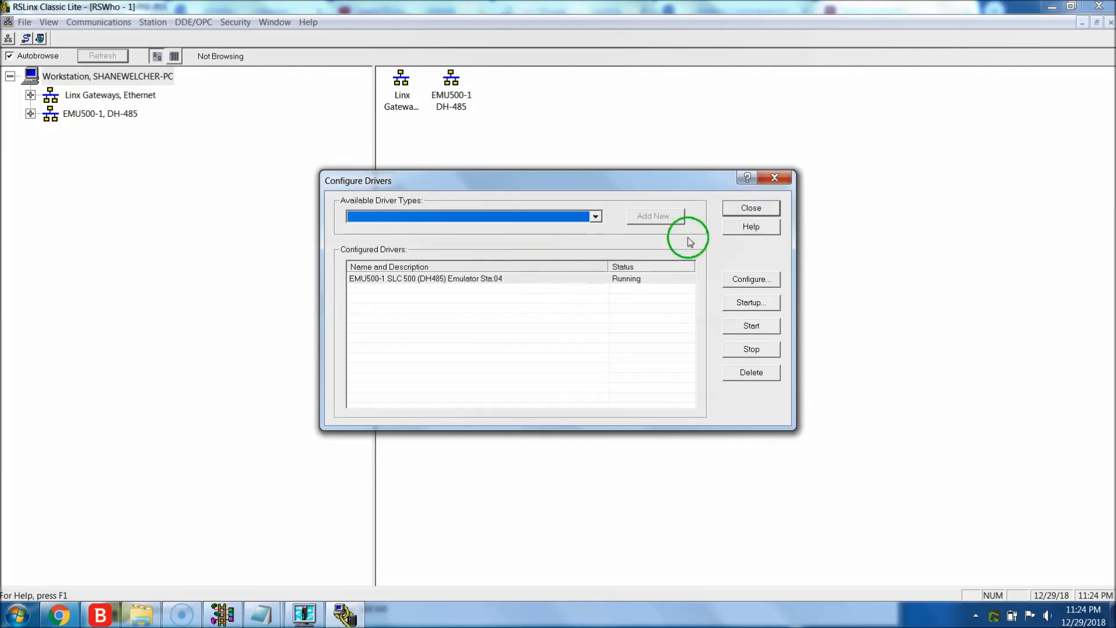
pyautogui.click(751, 207)
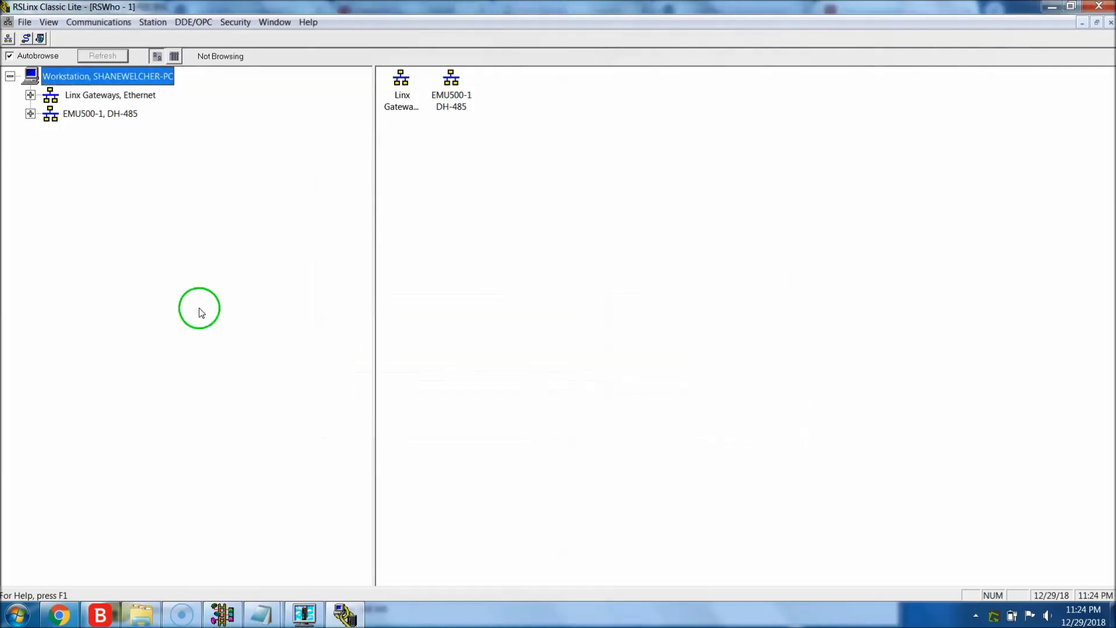
# Expand the EMU500-1, DH-485 network in RSWho to examine its nodes, and compare them with the program loaded in RSLogix Emulate500.
pyautogui.click(328, 615)
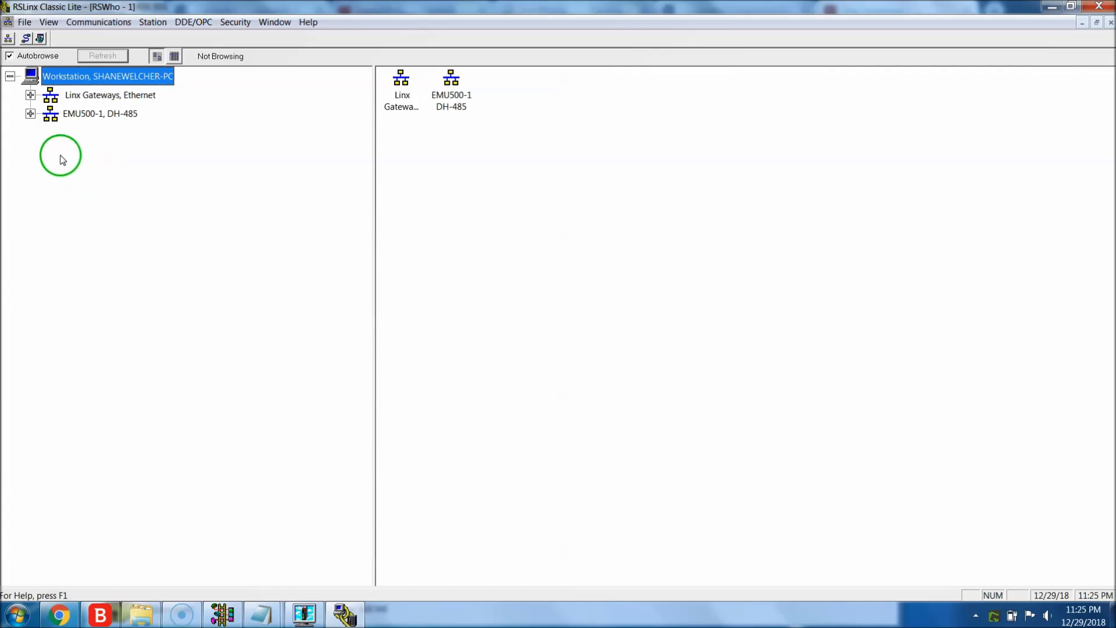
pyautogui.click(30, 114)
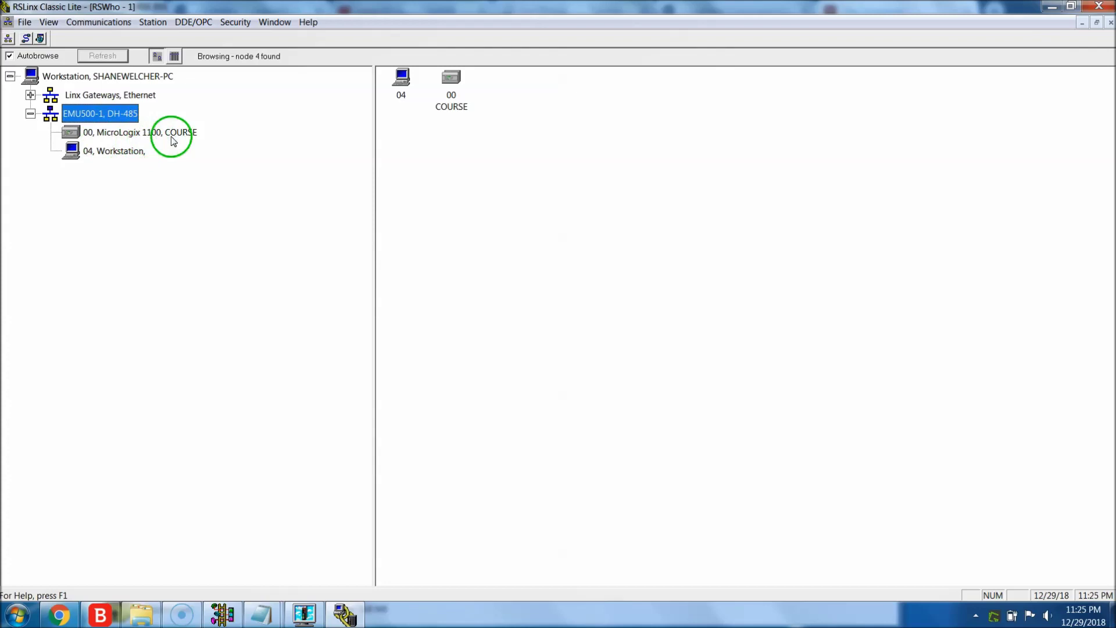
pyautogui.click(302, 614)
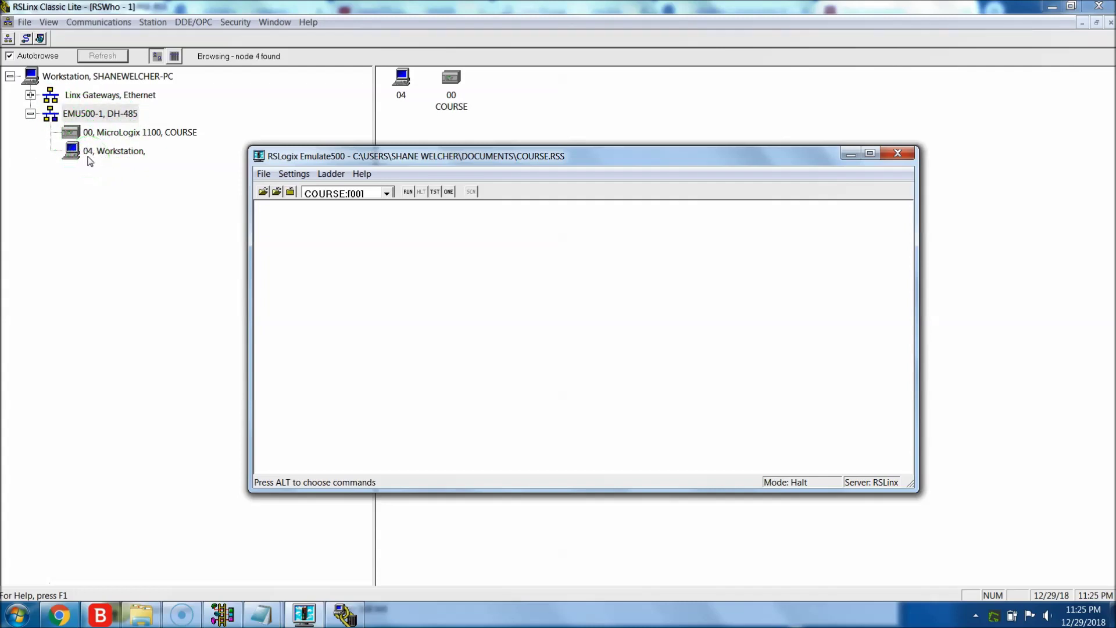
# Return to RSLinx Classic and review the EMU500-1 driver's properties, including its advanced browse settings, without changing them.
pyautogui.rightClick(98, 114)
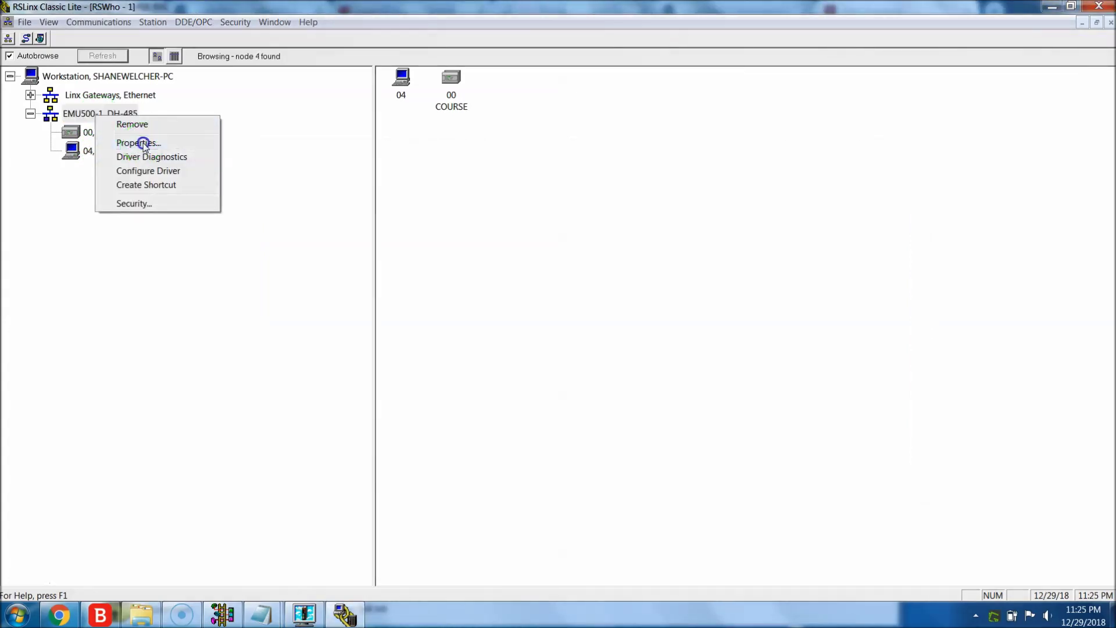
pyautogui.click(140, 143)
pyautogui.click(500, 171)
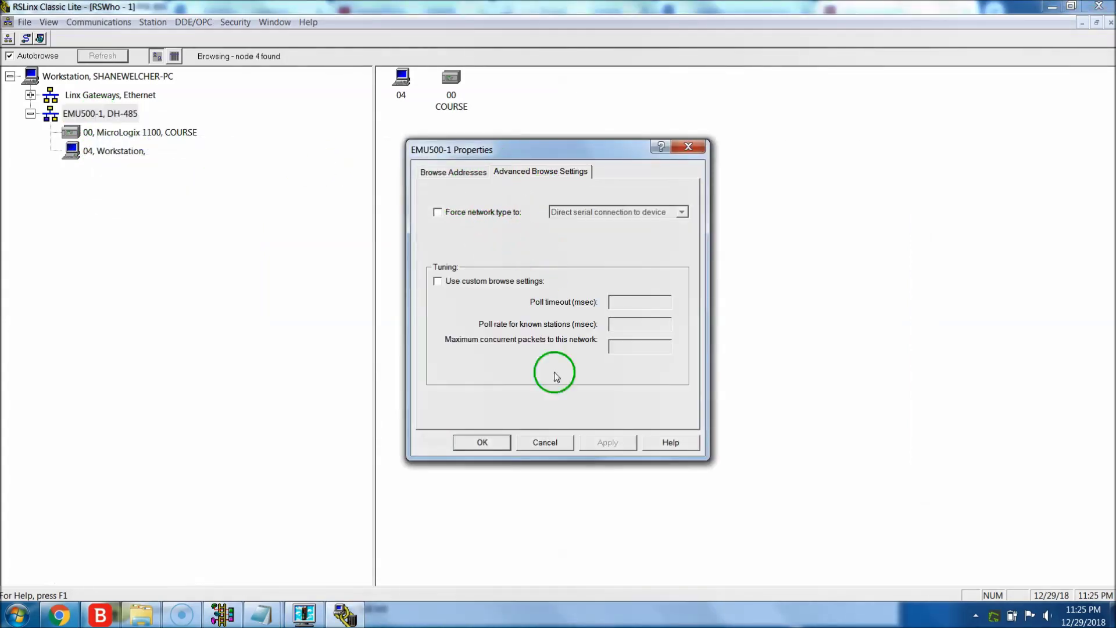
pyautogui.click(545, 442)
# Check the station number in the EMU500-1 emulator driver's configuration and leave it without changes.
pyautogui.rightClick(67, 117)
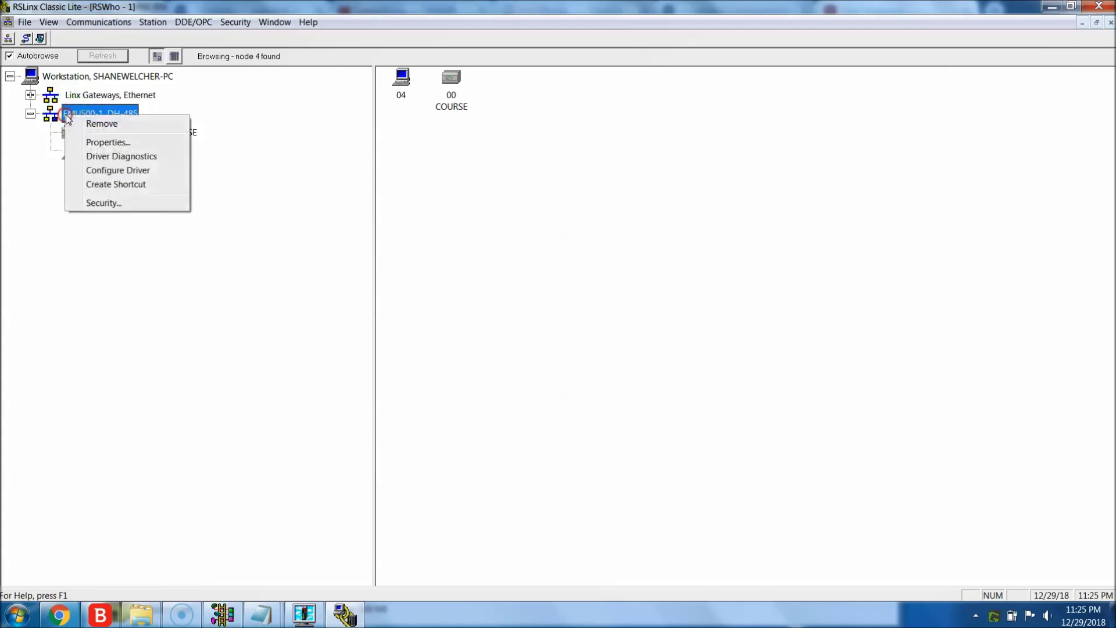
pyautogui.click(116, 170)
pyautogui.moveTo(179, 62); pyautogui.dragTo(553, 210)
pyautogui.click(546, 249)
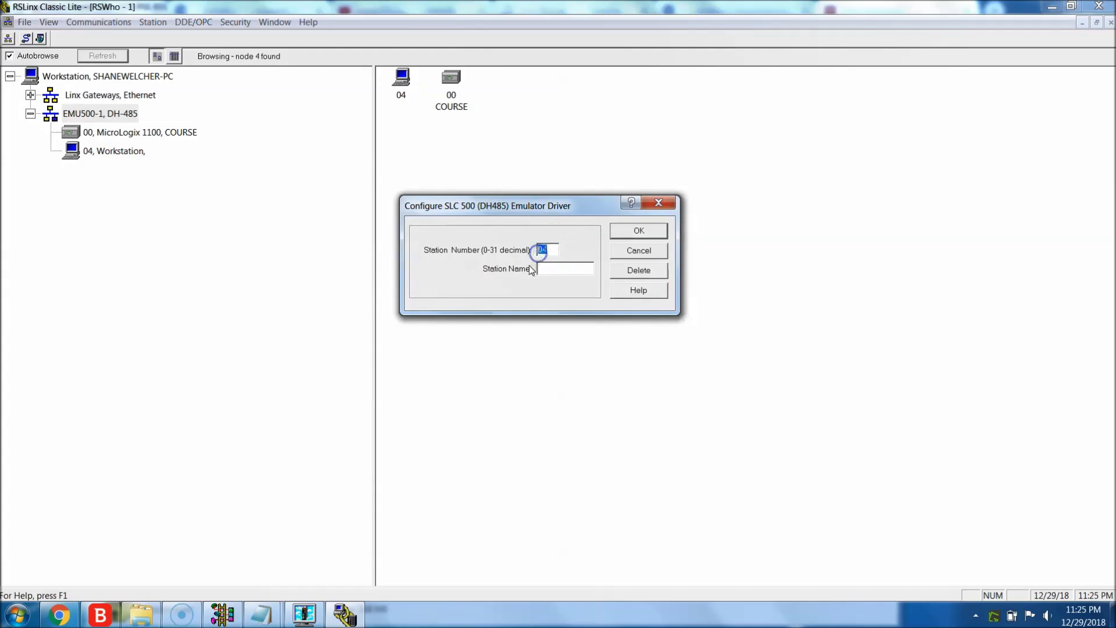
pyautogui.click(641, 251)
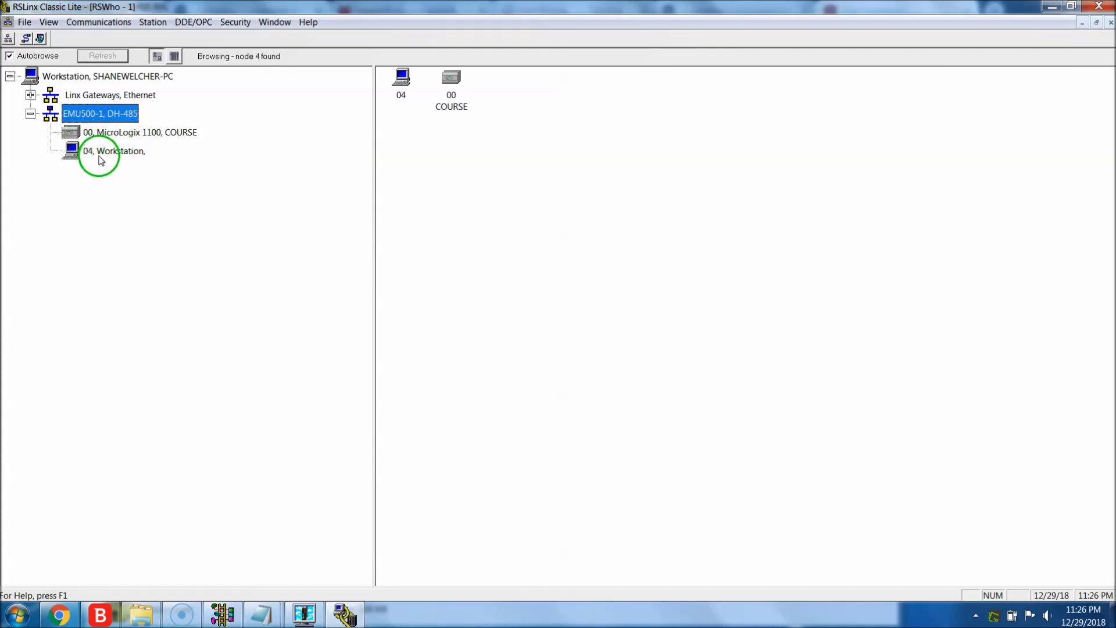
# Inspect the workstation node 04 and the MicroLogix 1100 COURSE node 00 under EMU500-1.
pyautogui.click(96, 153)
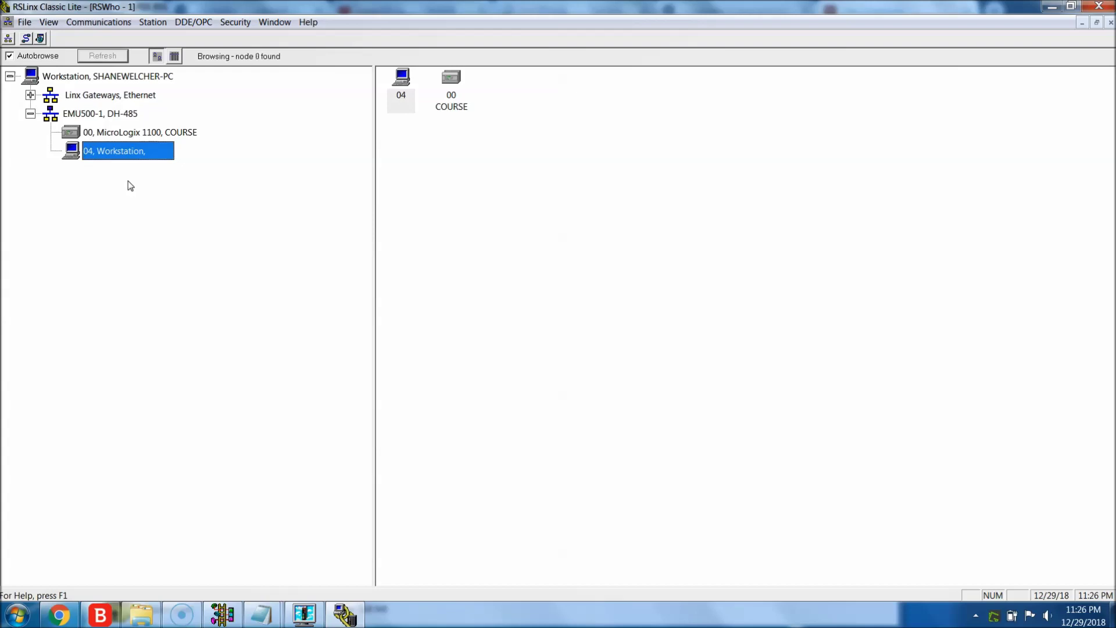
pyautogui.click(188, 166)
pyautogui.click(142, 134)
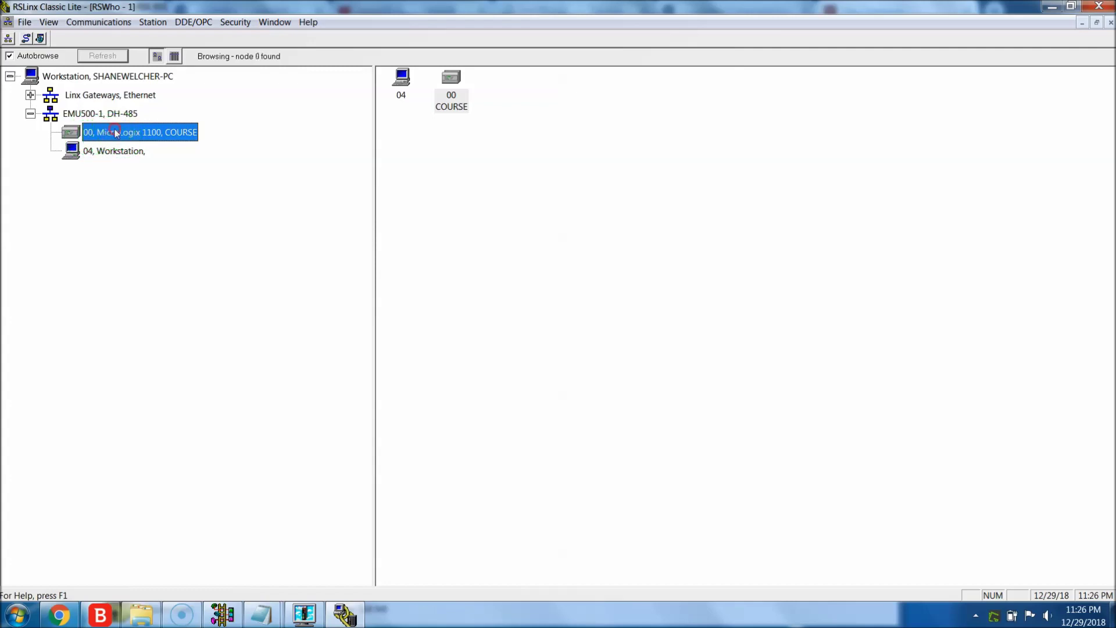
# Recheck the emulator driver configuration from the MicroLogix 1100 COURSE node without changing it, and select workstation node 04.
pyautogui.rightClick(115, 130)
pyautogui.click(157, 217)
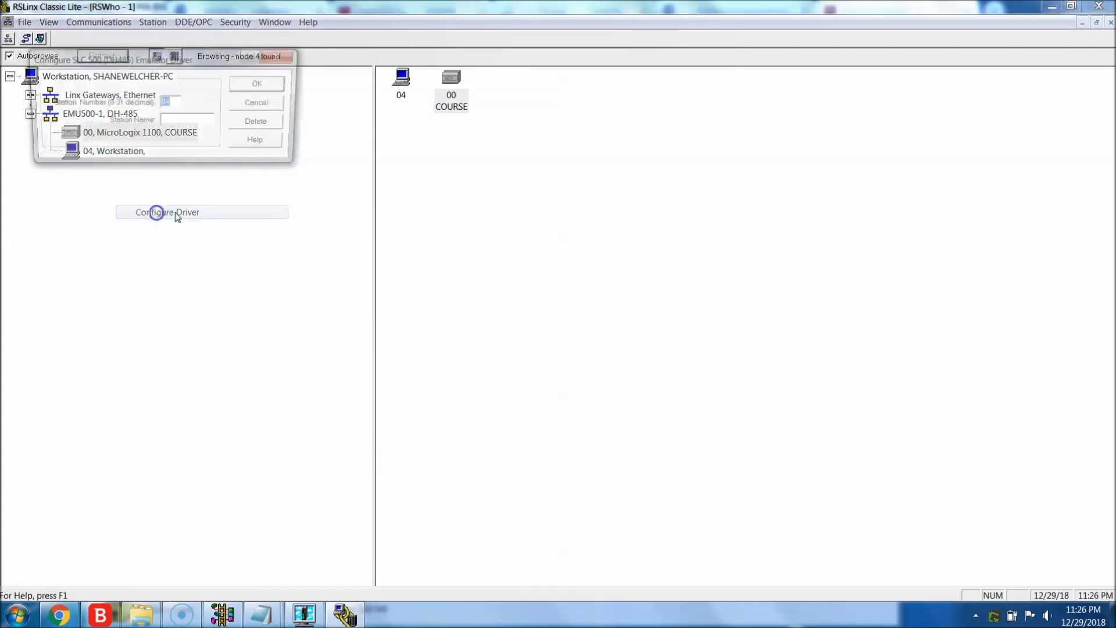
pyautogui.click(269, 105)
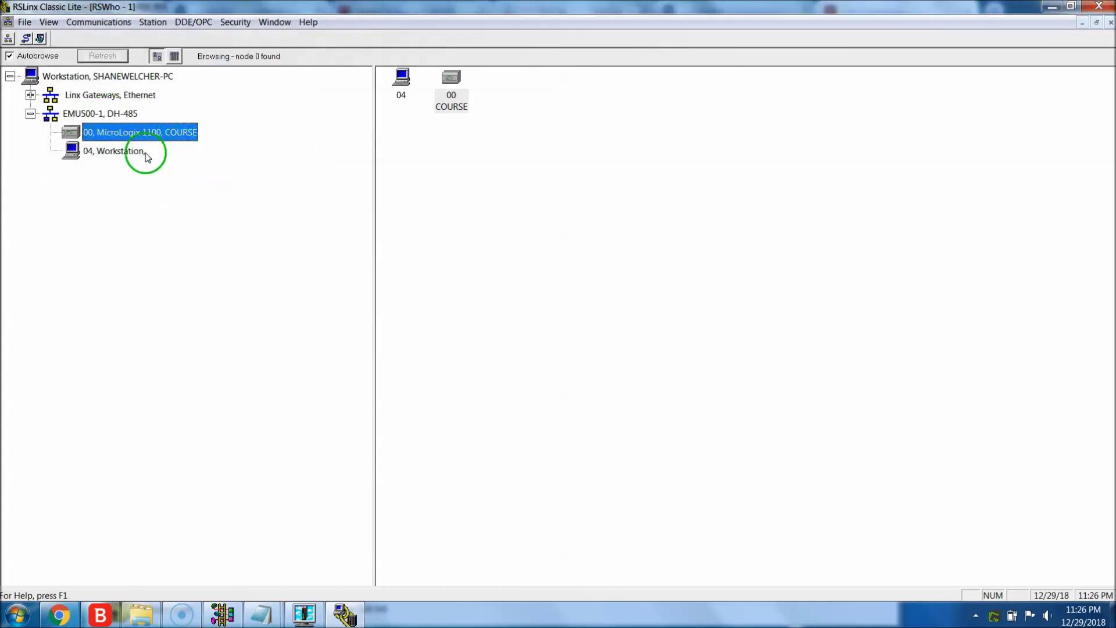
pyautogui.click(119, 152)
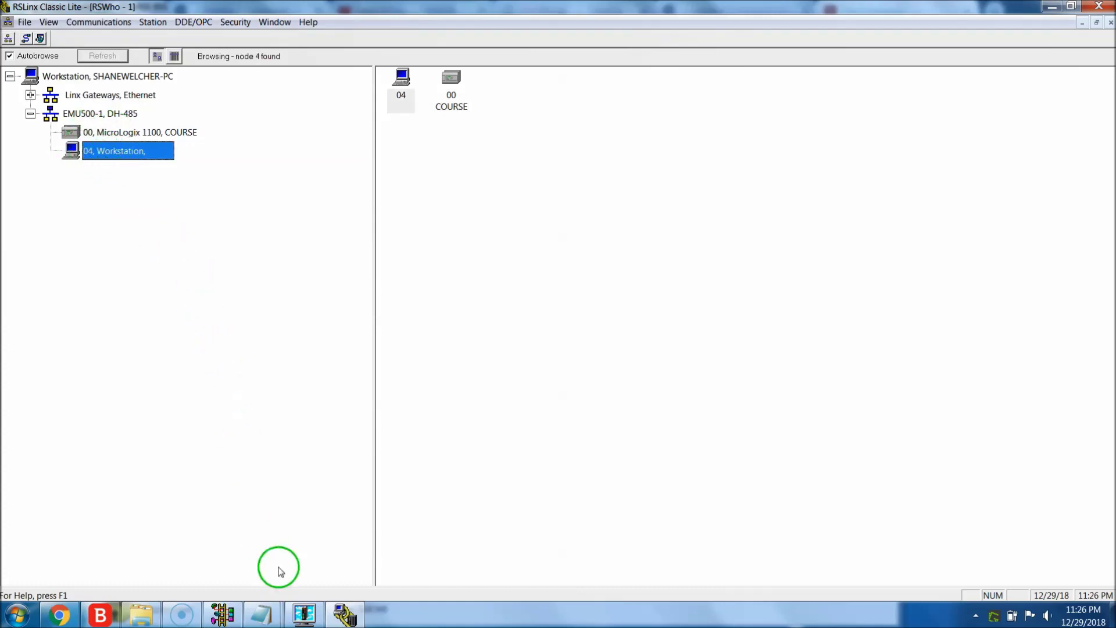
# Switch to RSLogix Emulate 500, put the COURSE program in Run mode, and go online with it in RSLogix Micro Starter Lite.
pyautogui.click(306, 615)
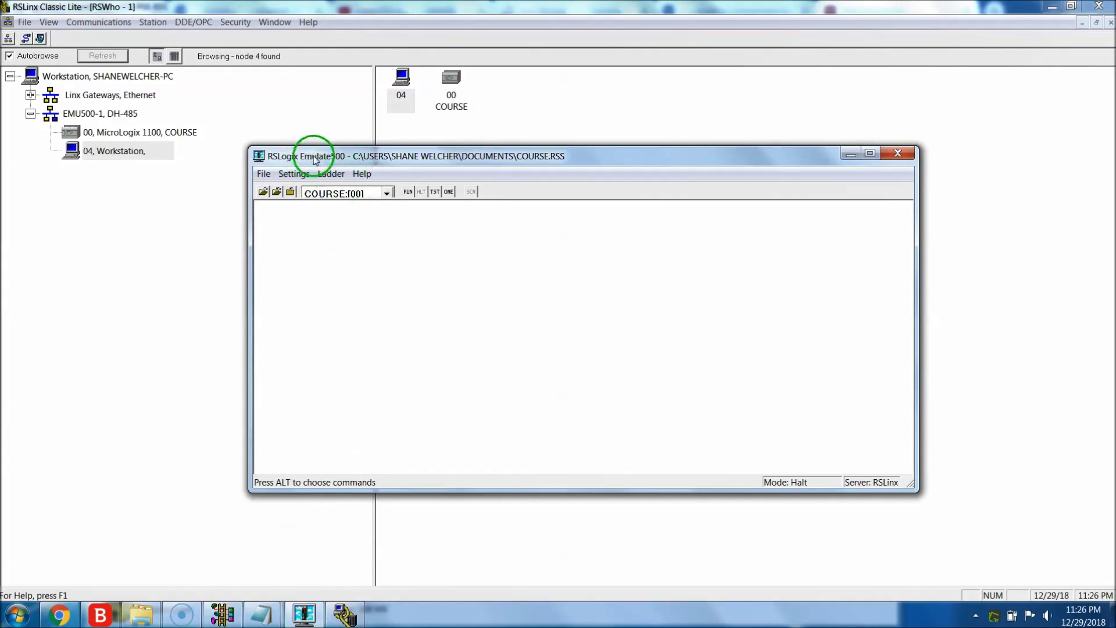
pyautogui.moveTo(311, 155); pyautogui.dragTo(362, 123)
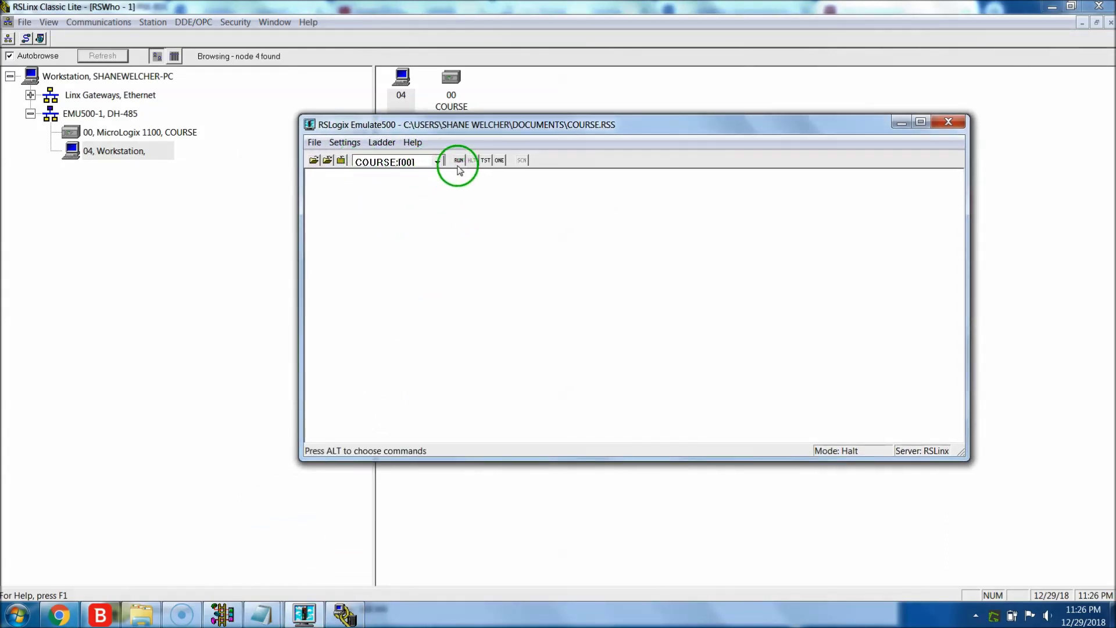
pyautogui.click(222, 612)
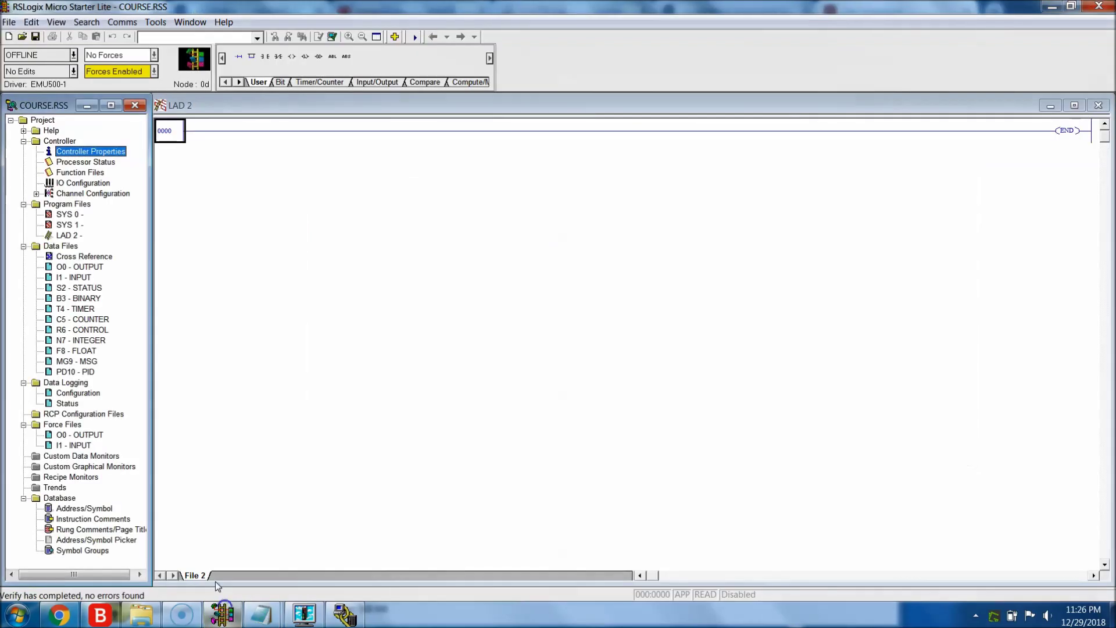
pyautogui.click(303, 617)
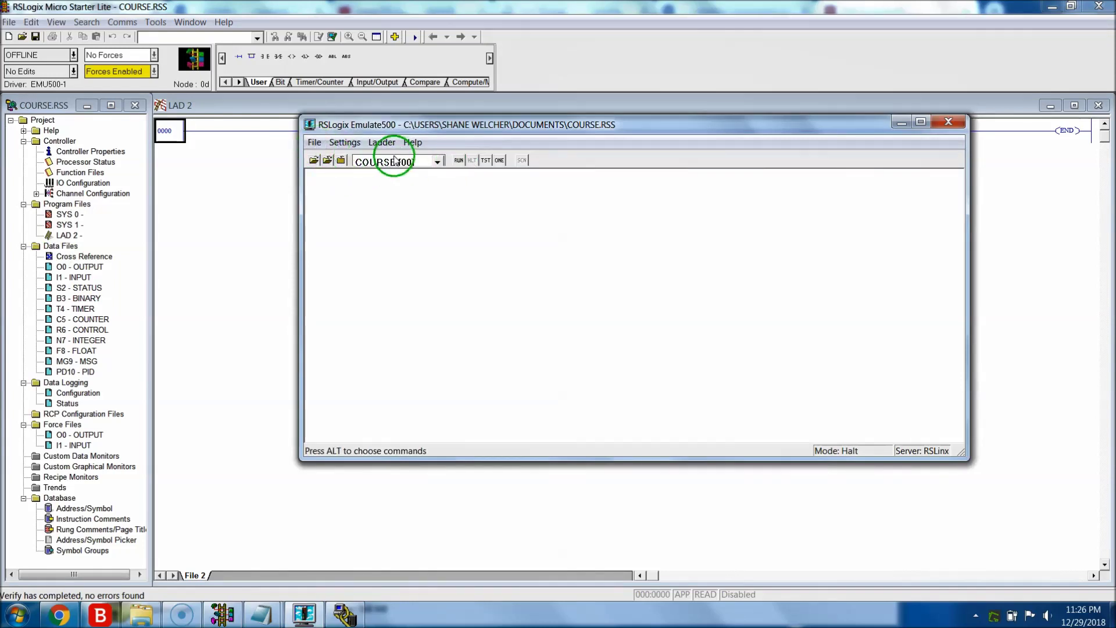
pyautogui.click(459, 160)
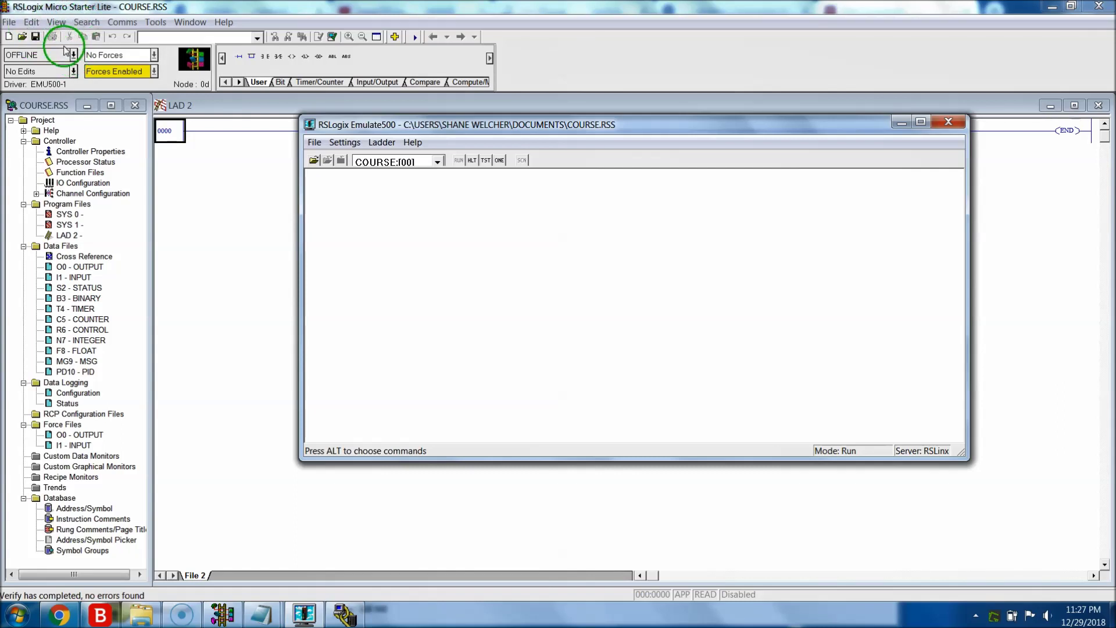
pyautogui.click(73, 54)
pyautogui.click(70, 72)
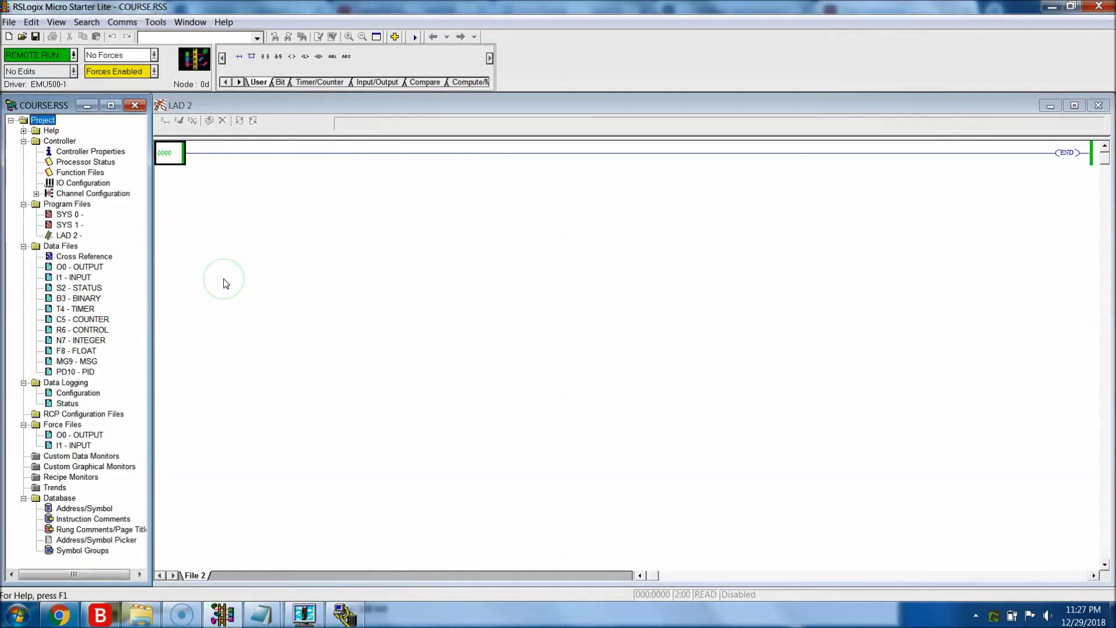
# In RSLogix Emulate 500, cycle the COURSE station through Halt, single-scan test and single-rung modes, and return it to Run.
pyautogui.click(303, 612)
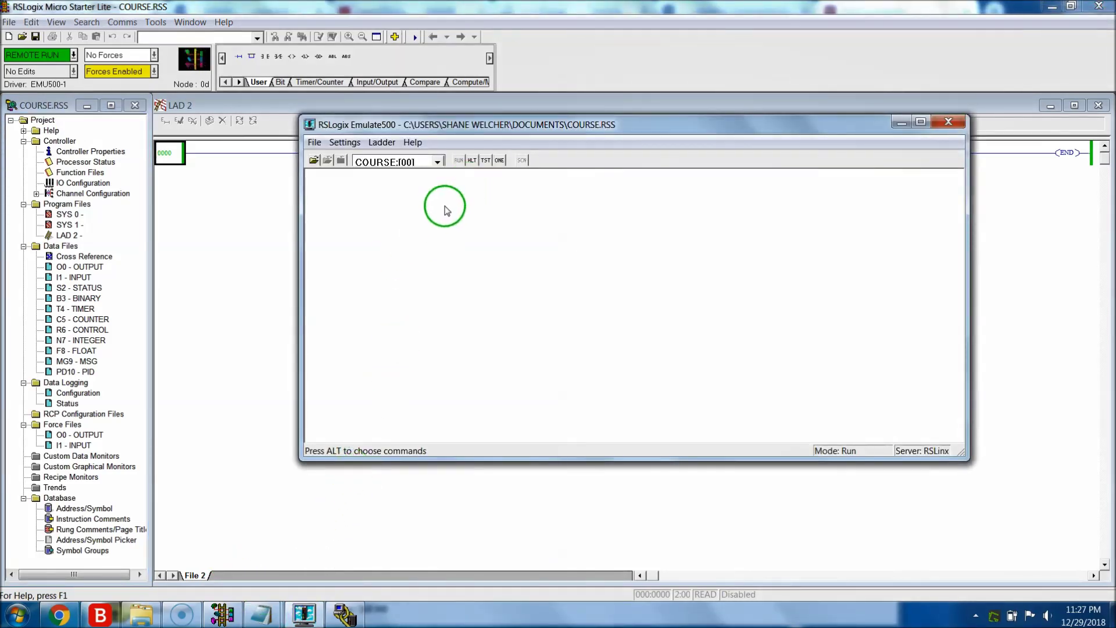
pyautogui.click(471, 161)
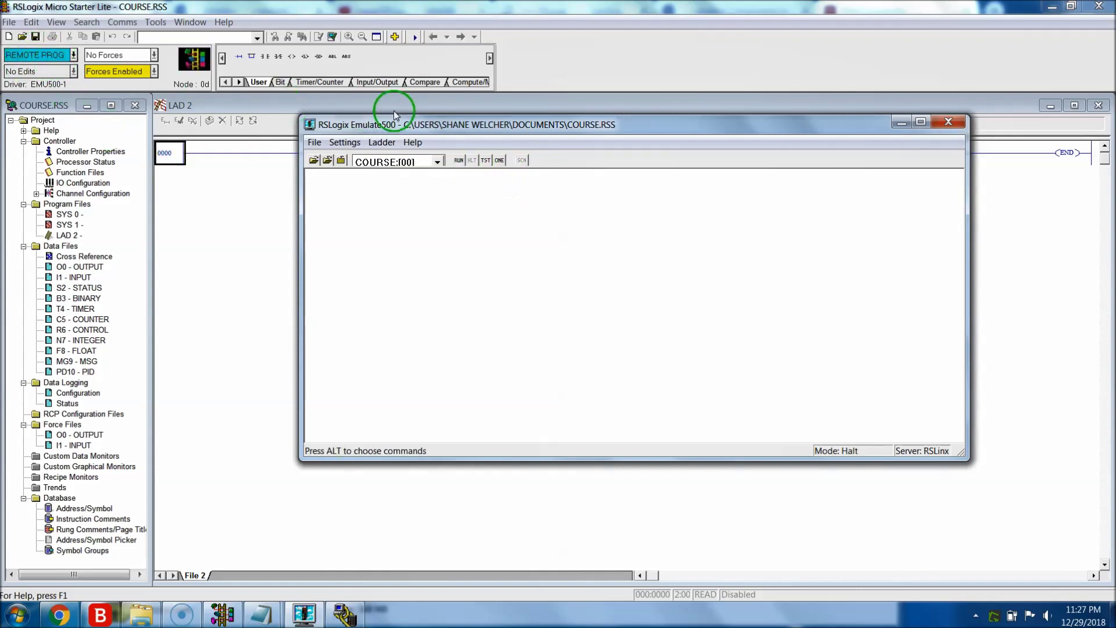
pyautogui.click(485, 160)
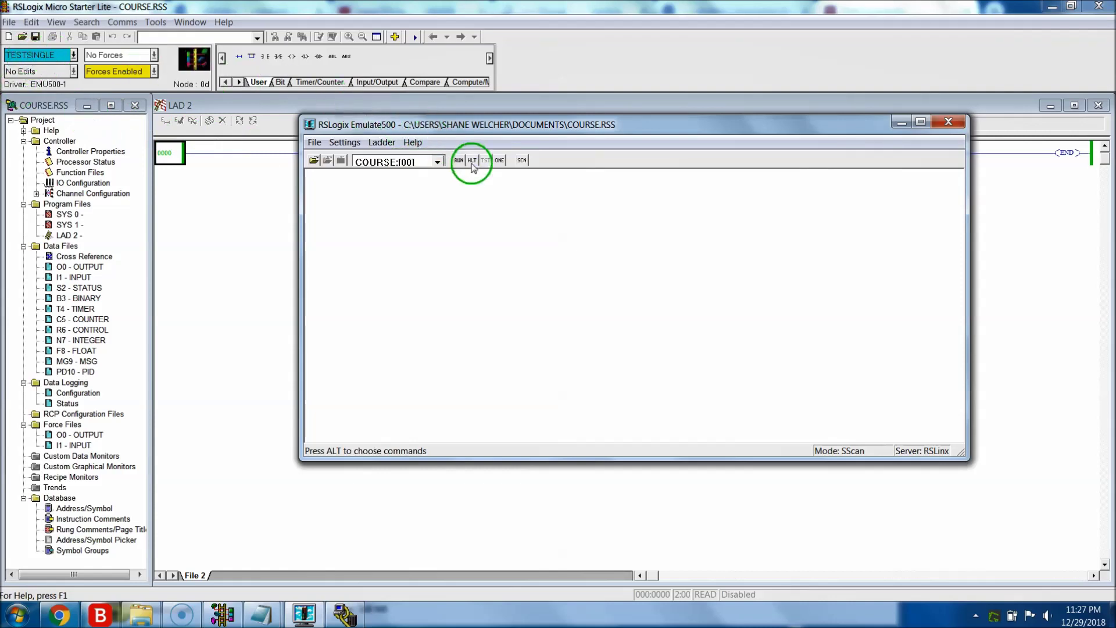
pyautogui.click(499, 161)
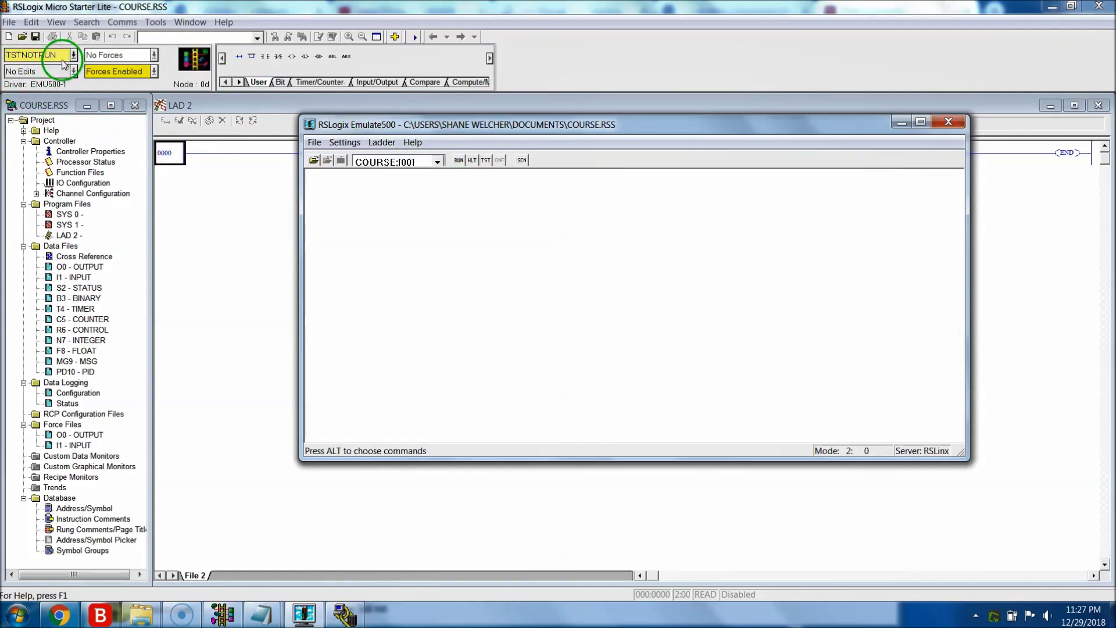
pyautogui.click(457, 161)
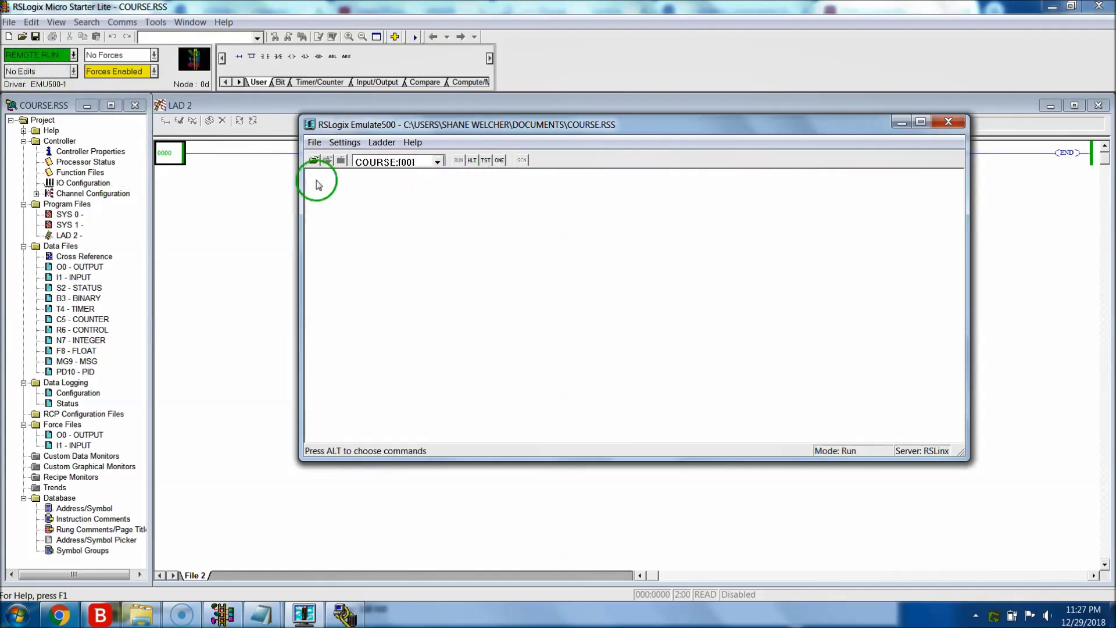
pyautogui.moveTo(481, 129); pyautogui.dragTo(500, 188)
pyautogui.click(466, 235)
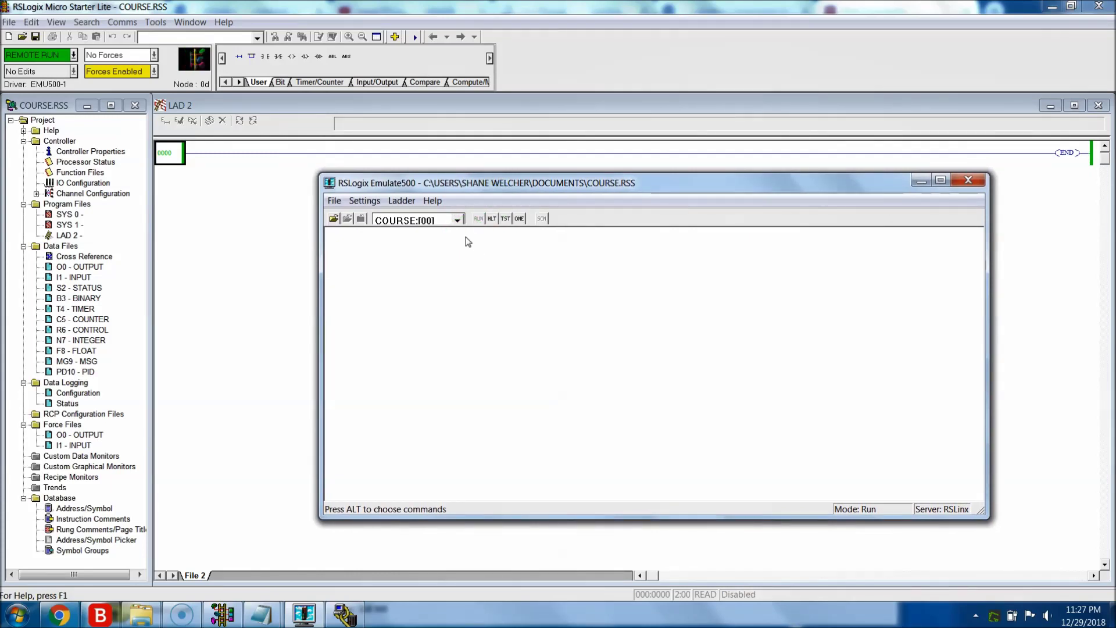
pyautogui.click(468, 241)
pyautogui.click(350, 192)
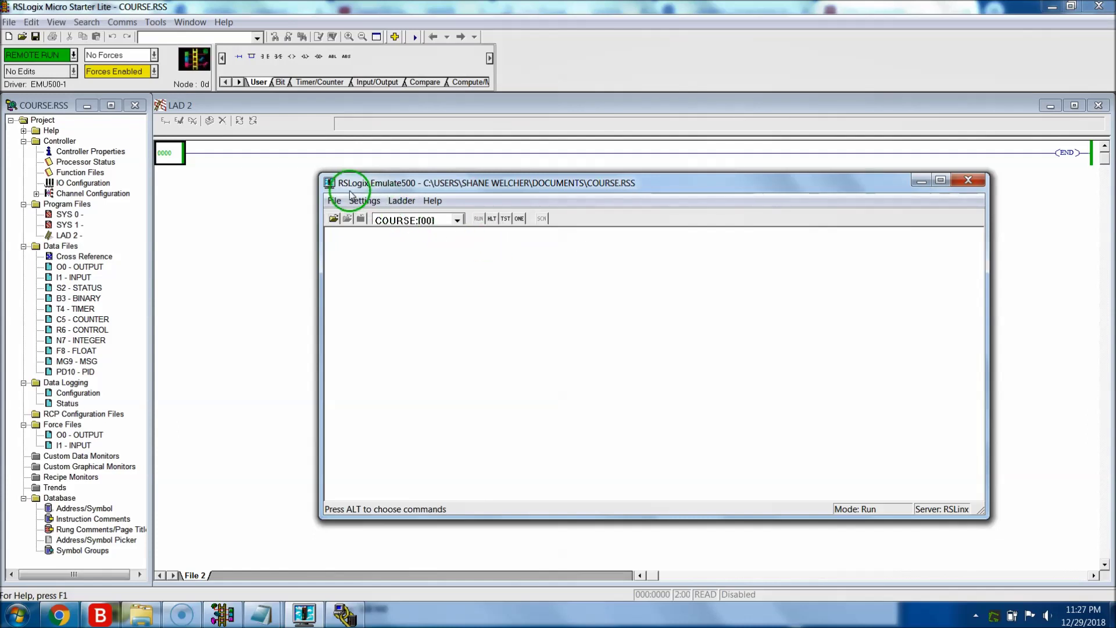
pyautogui.click(376, 192)
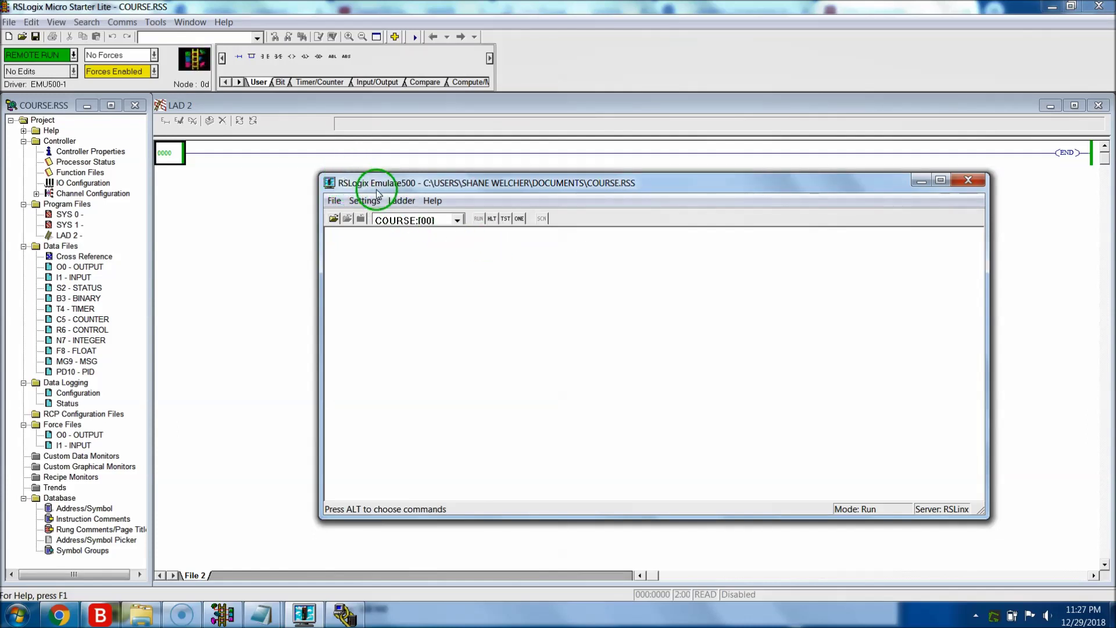